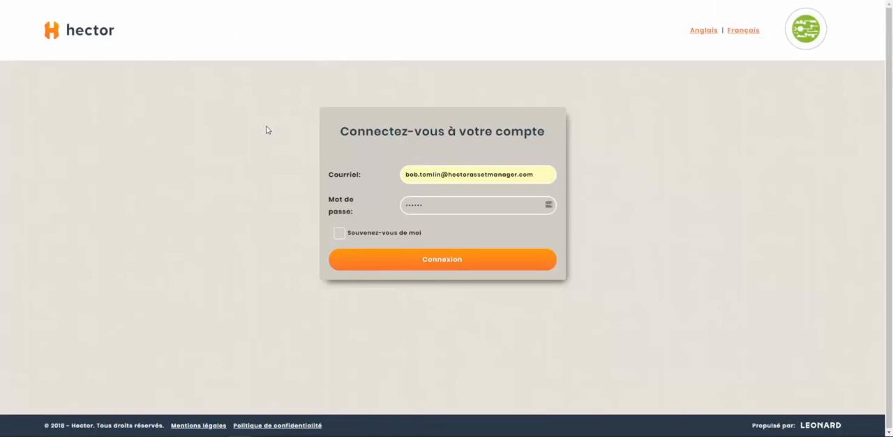
- Sign in to the account with the prefilled email and password
{"action": "left_click", "coordinate": [433, 174]}
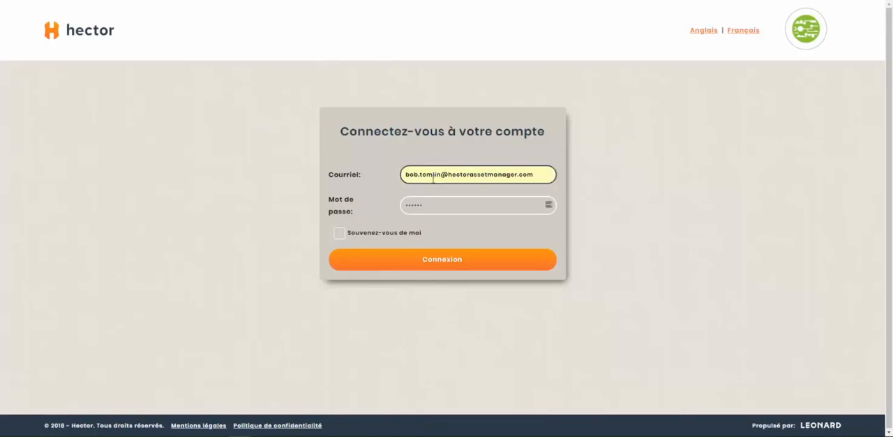
{"action": "left_click", "coordinate": [431, 207]}
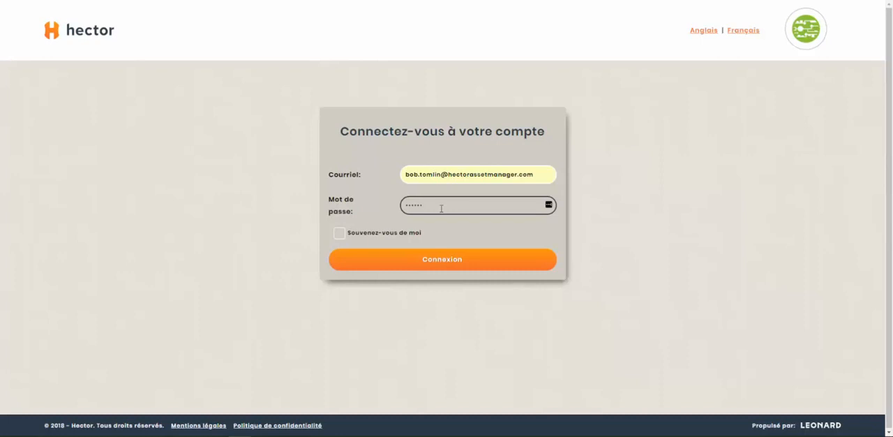
{"action": "left_click", "coordinate": [429, 262]}
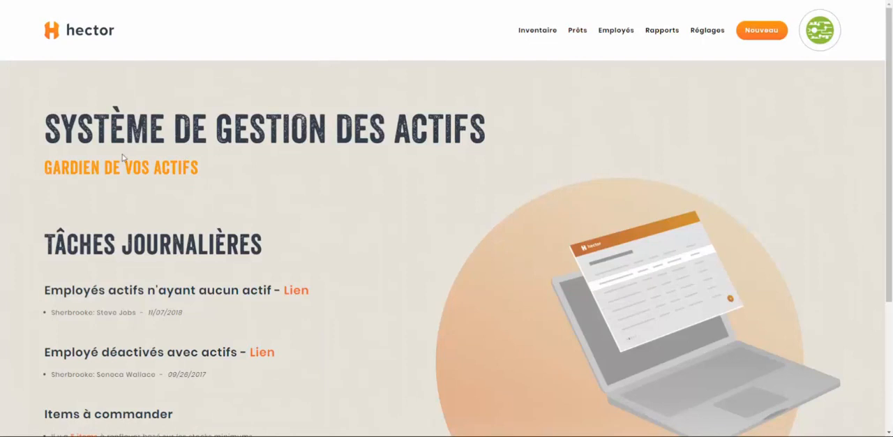
- Examine the daily tasks (Tâches journalières) and the main navigation entries on the home page
{"action": "scroll", "coordinate": [98, 143], "scroll_direction": "down", "scroll_amount": 2}
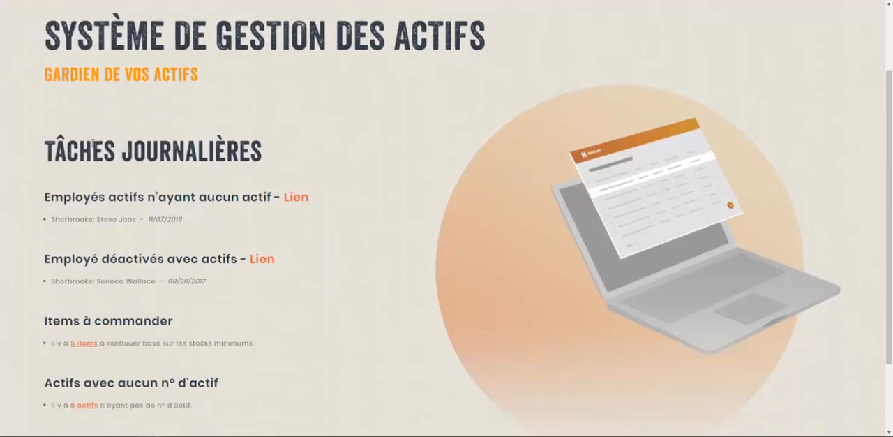
{"action": "scroll", "coordinate": [103, 149], "scroll_direction": "up", "scroll_amount": 2}
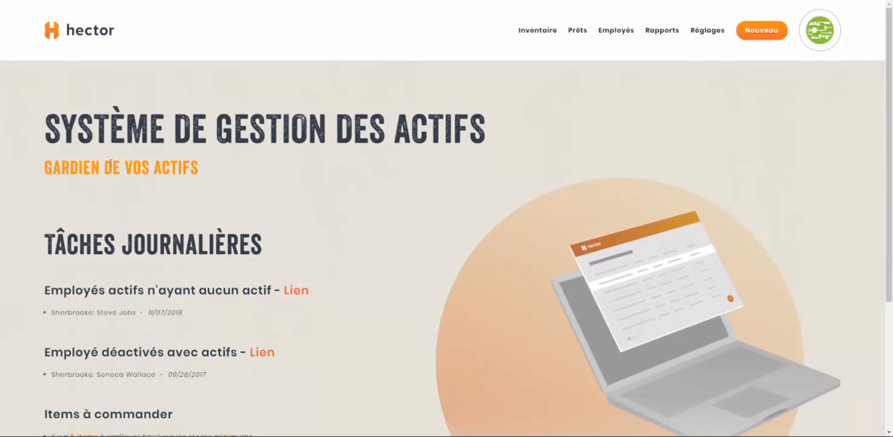
{"action": "scroll", "coordinate": [126, 176], "scroll_direction": "down", "scroll_amount": 1}
{"action": "scroll", "coordinate": [133, 171], "scroll_direction": "down", "scroll_amount": 1}
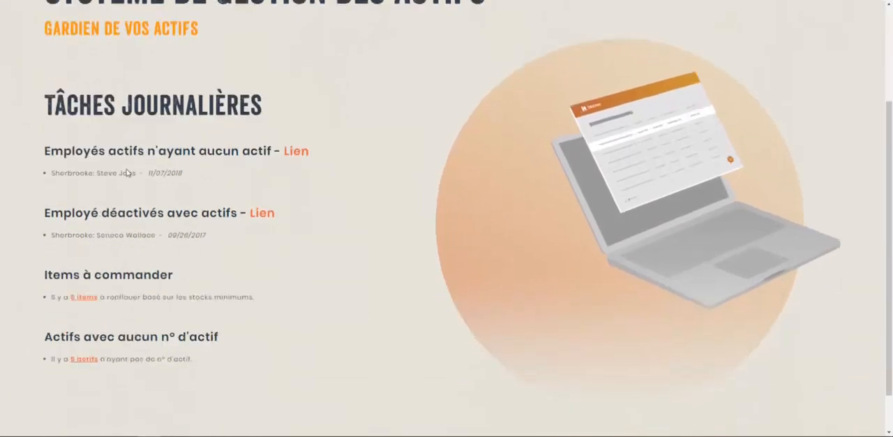
{"action": "scroll", "coordinate": [159, 199], "scroll_direction": "up", "scroll_amount": 2}
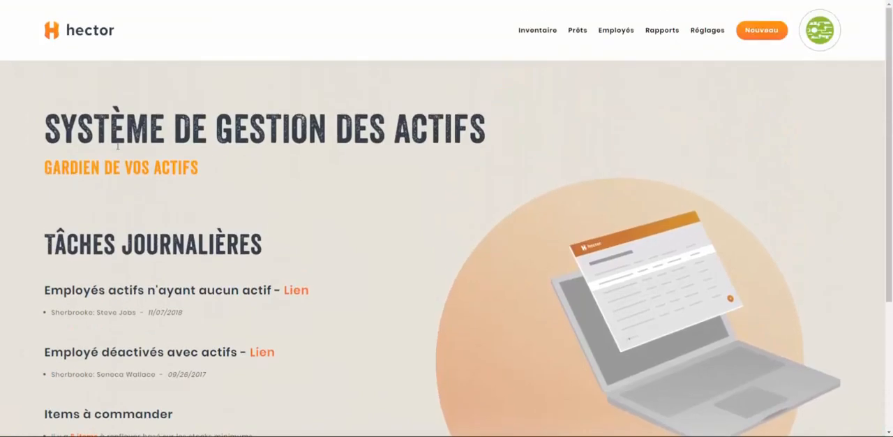
{"action": "scroll", "coordinate": [262, 193], "scroll_direction": "down", "scroll_amount": 1}
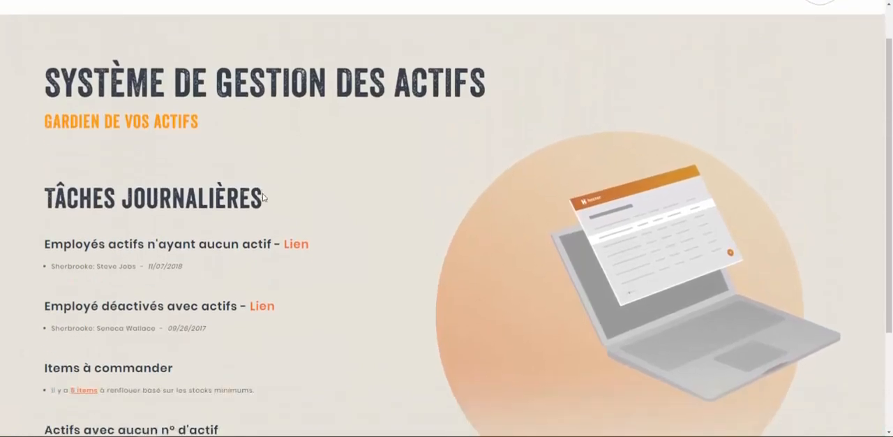
{"action": "scroll", "coordinate": [262, 193], "scroll_direction": "up", "scroll_amount": 1}
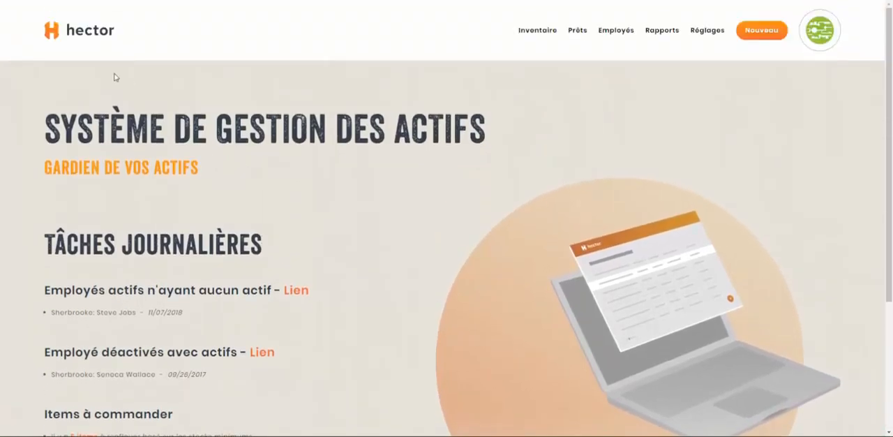
{"action": "mouse_move", "coordinate": [528, 24]}
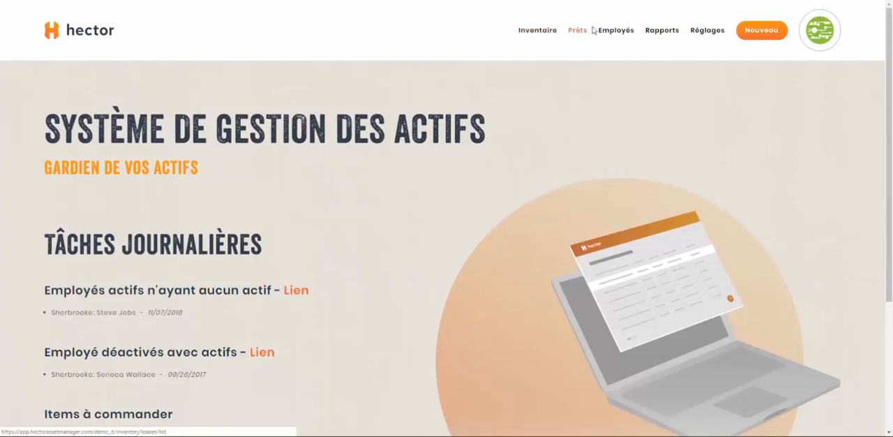
{"action": "mouse_move", "coordinate": [650, 28]}
{"action": "mouse_move", "coordinate": [705, 31]}
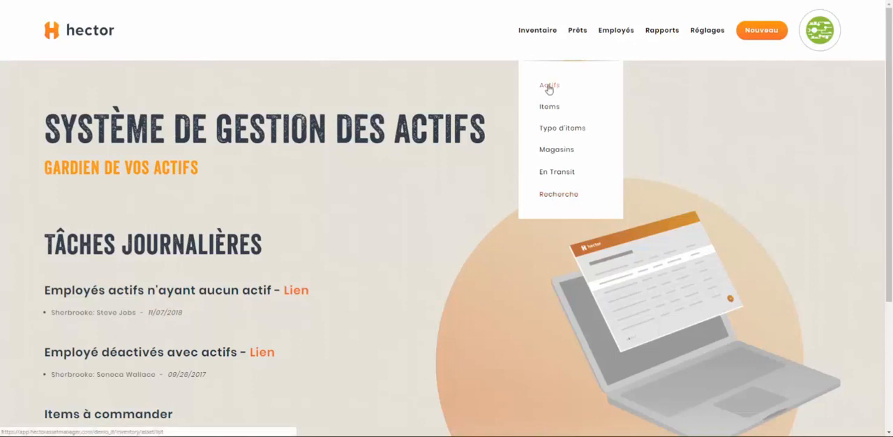
- Start a new stockroom from the stockroom list (Magasins) and name it MAGASIN PRINCIPAL
{"action": "left_click", "coordinate": [555, 152]}
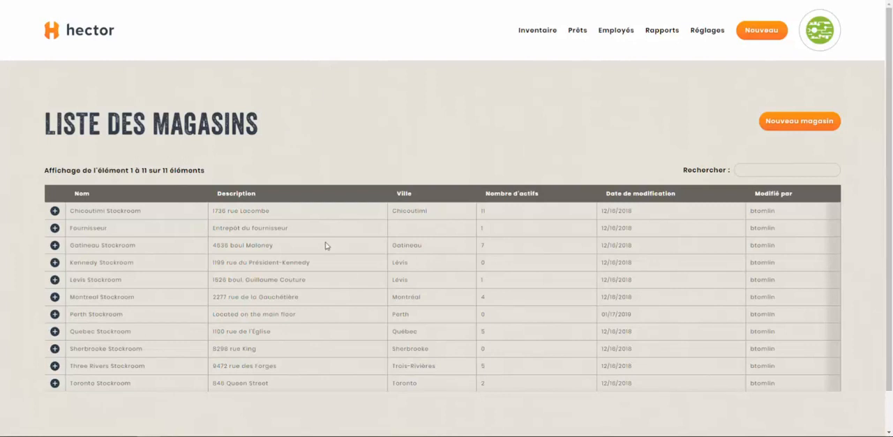
{"action": "left_click", "coordinate": [797, 125]}
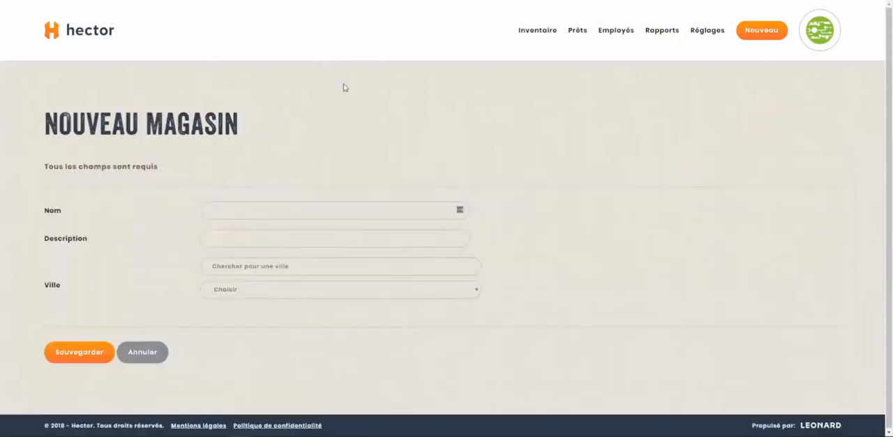
{"action": "left_click", "coordinate": [339, 213]}
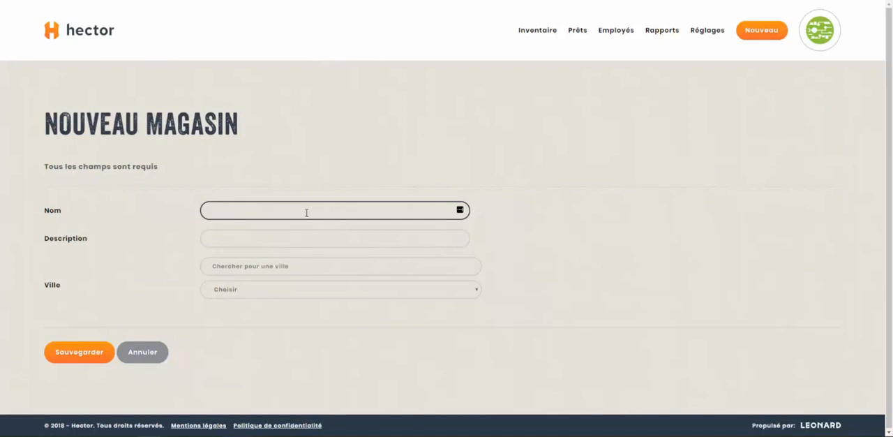
{"action": "type", "text": "MAGASIN PRINCIPAL"}
{"action": "key", "text": "Tab"}
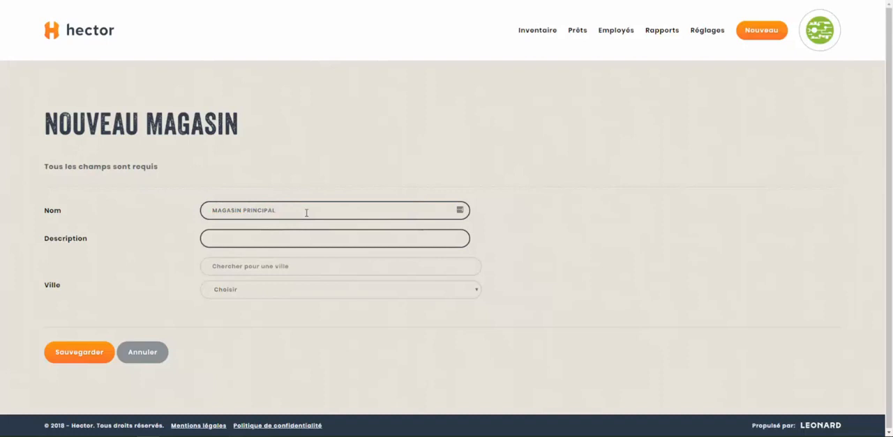
- Enter "SE TROUVE AU REZ-DE-CHAUSSÉ" as the new stockroom's description
{"action": "type", "text": "SE TROUVE AU REZ-DE-CHAUSSÉ"}
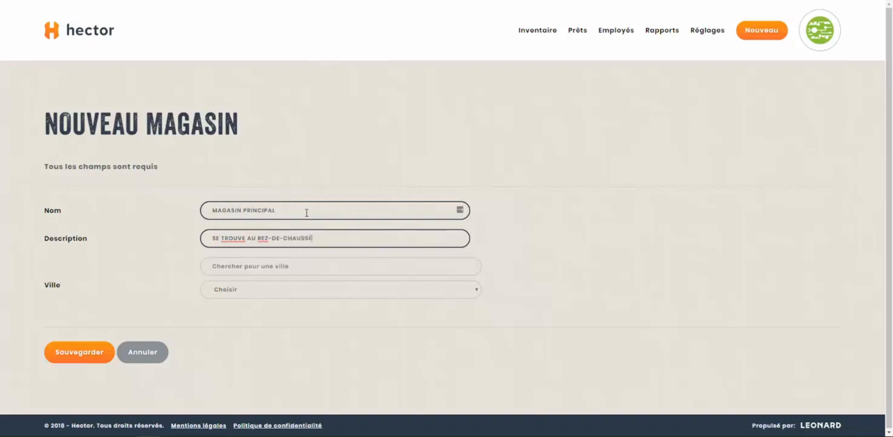
- Find the city Québec, assign it to the new stockroom and save the stockroom
{"action": "left_click", "coordinate": [284, 264]}
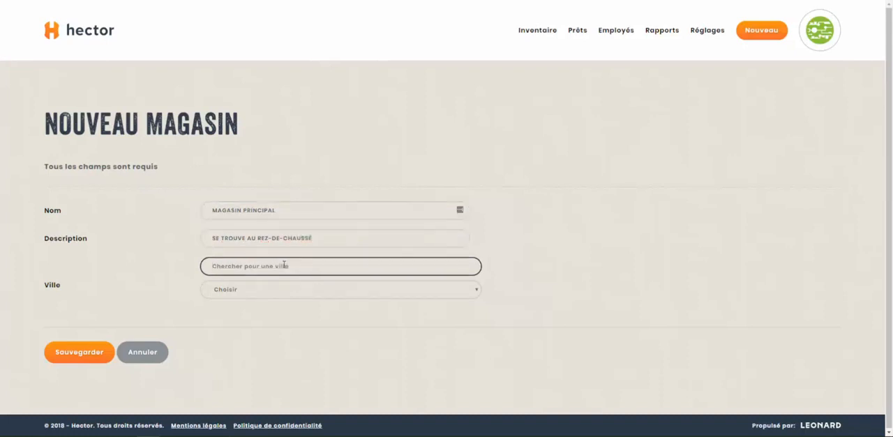
{"action": "type", "text": "quebec"}
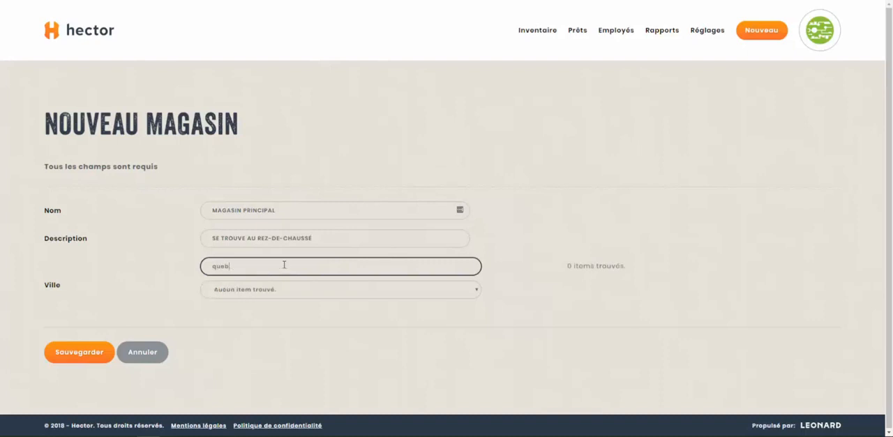
{"action": "key", "text": "BackSpace"}
{"action": "key", "text": "BackSpace"}
{"action": "key", "text": "BackSpace"}
{"action": "key", "text": "BackSpace"}
{"action": "type", "text": "ébec"}
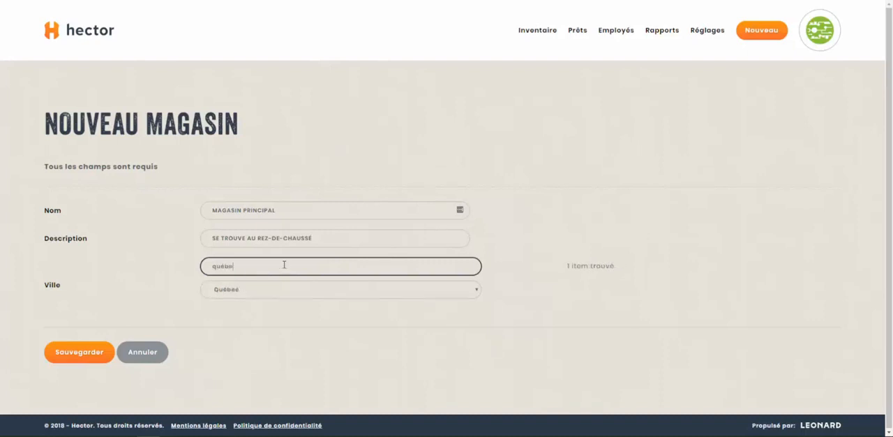
{"action": "left_click", "coordinate": [275, 291]}
{"action": "left_click", "coordinate": [275, 303]}
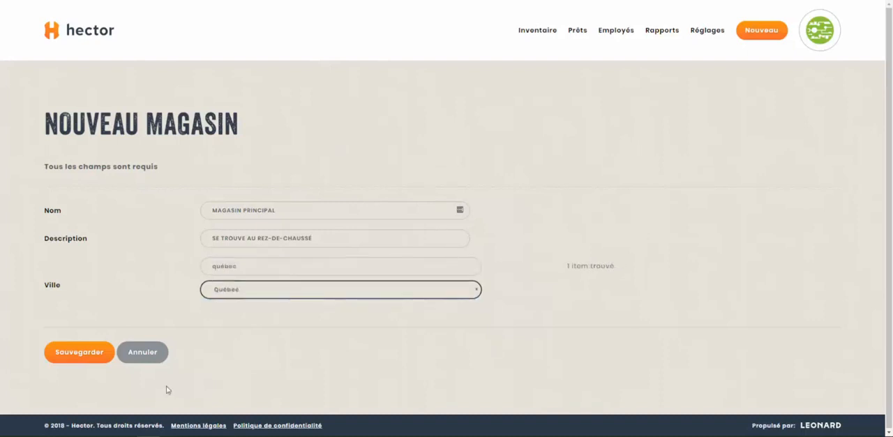
{"action": "left_click", "coordinate": [78, 354]}
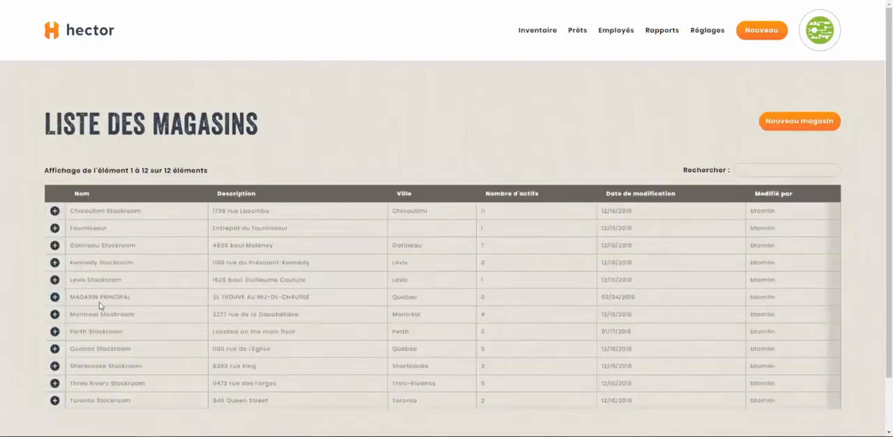
- Review the details, city and asset count of the MAGASIN PRINCIPAL entry in the stockroom list
{"action": "left_click_drag", "start_coordinate": [71, 297], "coordinate": [404, 297]}
{"action": "left_click", "coordinate": [435, 297]}
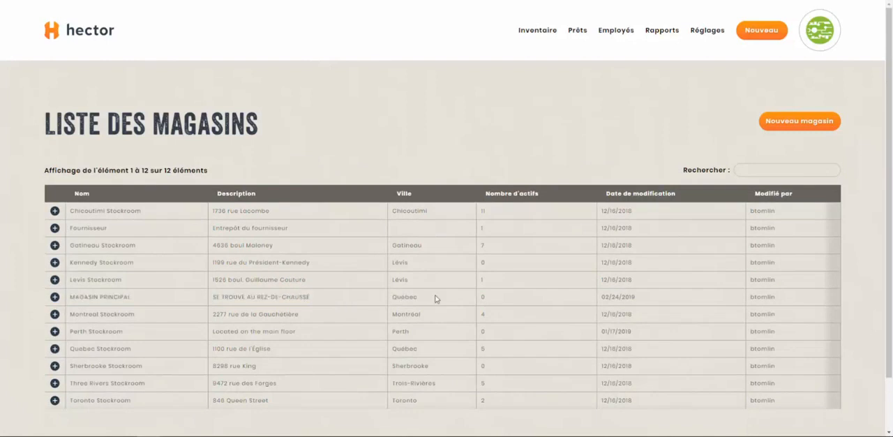
{"action": "double_click", "coordinate": [486, 299]}
{"action": "left_click", "coordinate": [394, 299]}
{"action": "double_click", "coordinate": [483, 297]}
- Open the list of item types (Type d'items) and review its existing entries
{"action": "mouse_move", "coordinate": [538, 35]}
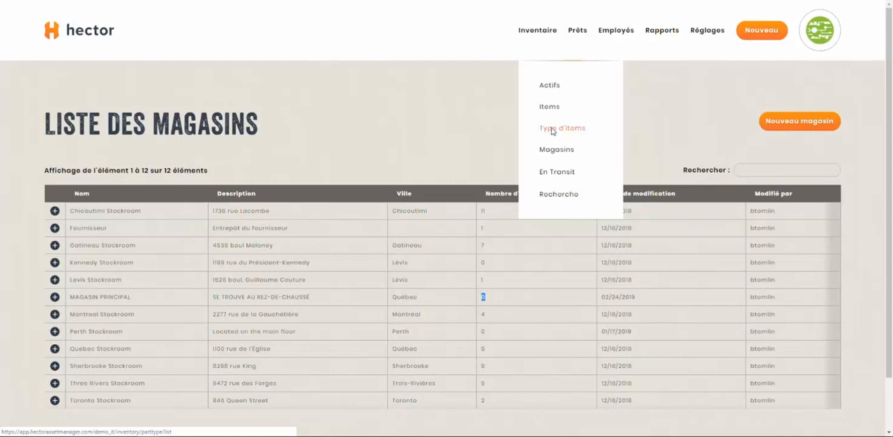
{"action": "left_click", "coordinate": [552, 129]}
{"action": "scroll", "coordinate": [446, 184], "scroll_direction": "down", "scroll_amount": 1}
{"action": "scroll", "coordinate": [430, 185], "scroll_direction": "down", "scroll_amount": 1}
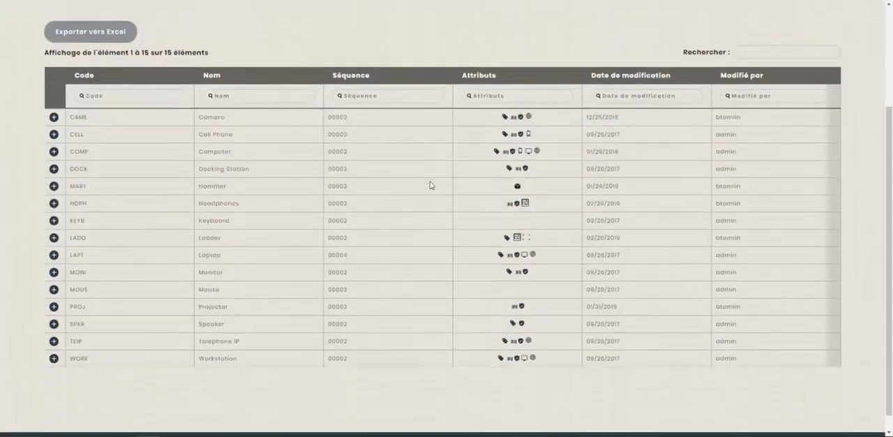
{"action": "scroll", "coordinate": [430, 185], "scroll_direction": "up", "scroll_amount": 1}
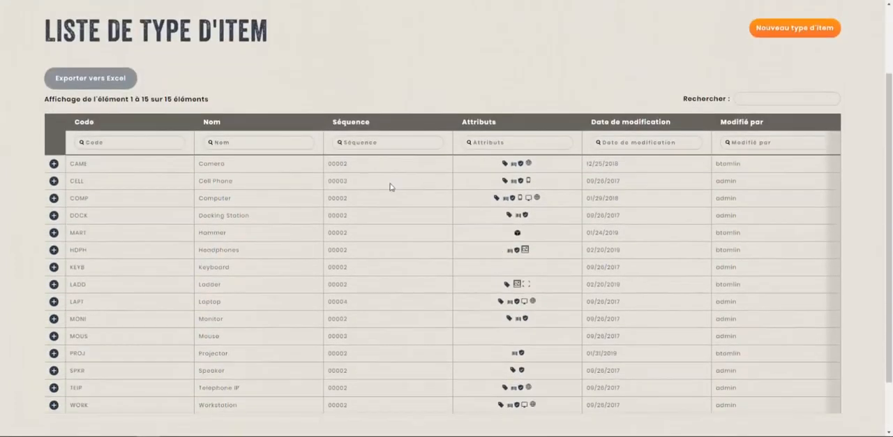
{"action": "left_click_drag", "start_coordinate": [70, 164], "coordinate": [663, 399]}
{"action": "left_click", "coordinate": [665, 401]}
{"action": "scroll", "coordinate": [234, 284], "scroll_direction": "up", "scroll_amount": 2}
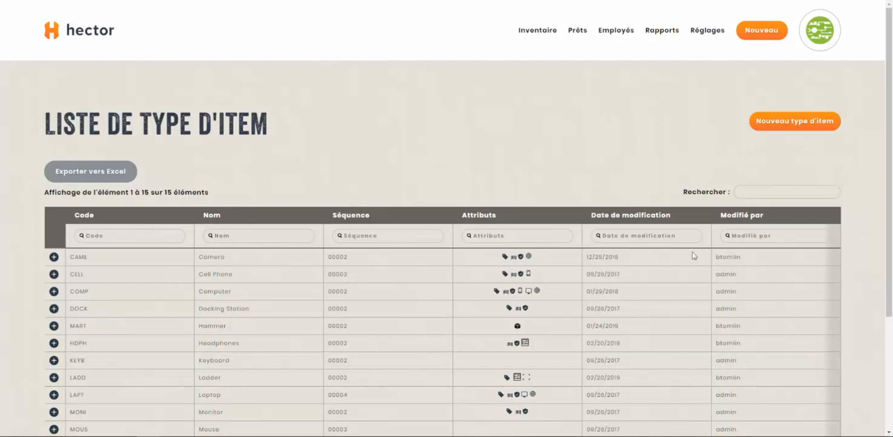
- Start a new item type with the name Chaise and the four-letter code CHAI
{"action": "left_click", "coordinate": [797, 120]}
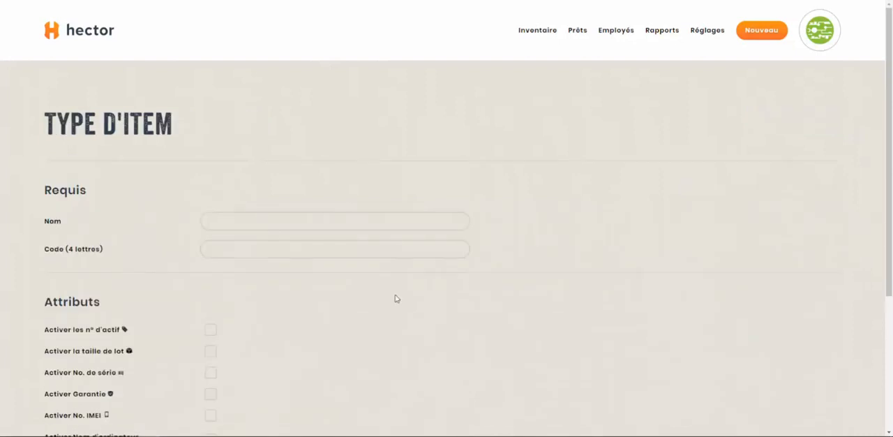
{"action": "scroll", "coordinate": [213, 221], "scroll_direction": "down", "scroll_amount": 1}
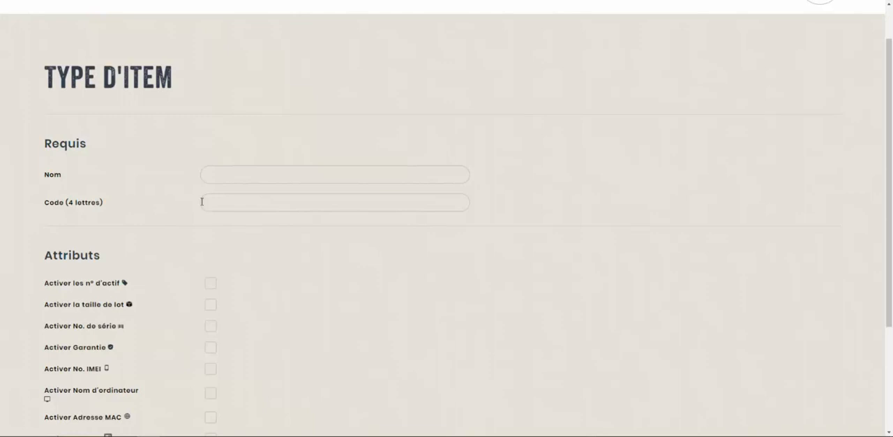
{"action": "left_click", "coordinate": [226, 206]}
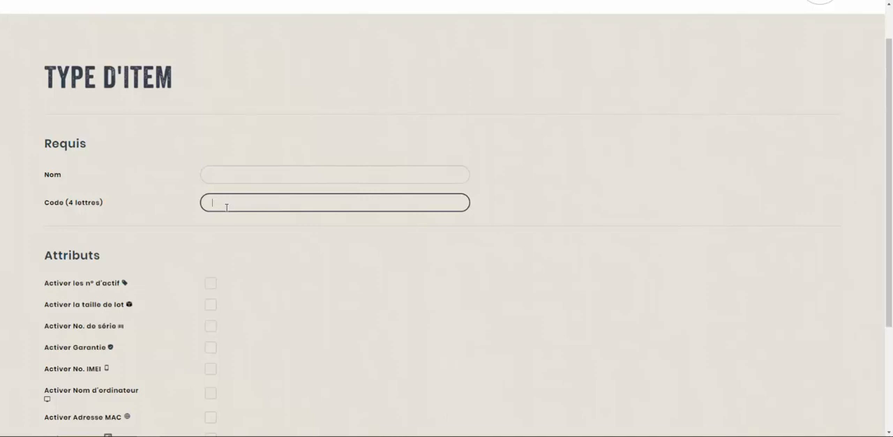
{"action": "left_click", "coordinate": [241, 169]}
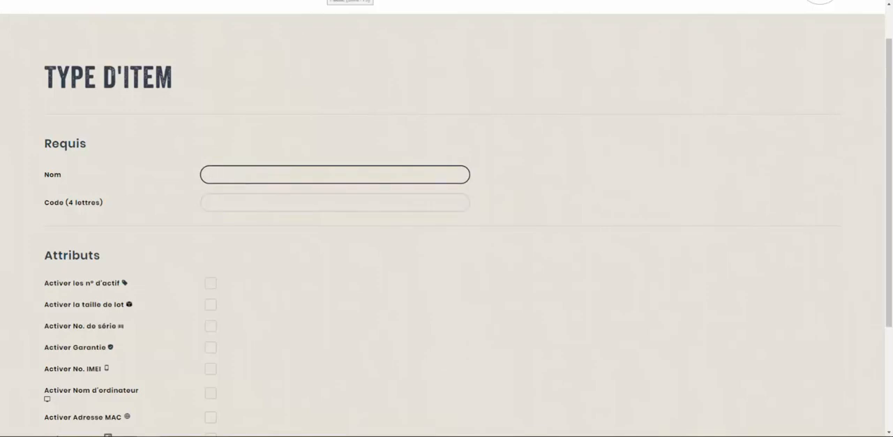
{"action": "type", "text": "CHAISE"}
{"action": "key", "text": "Tab"}
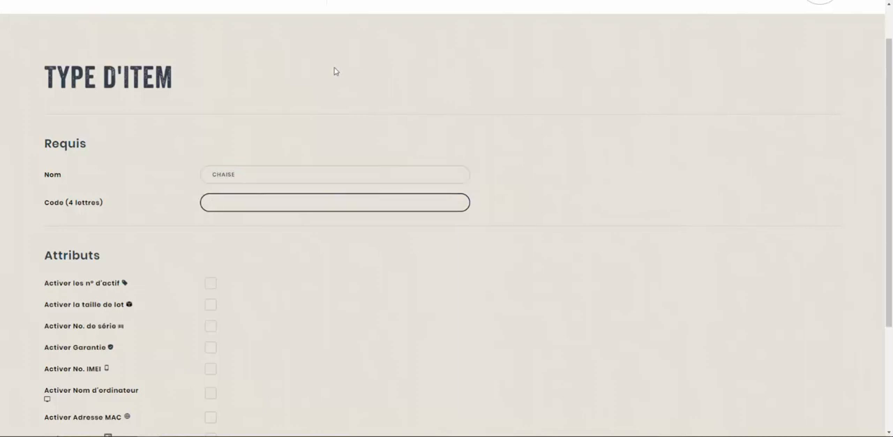
{"action": "key", "text": "shift+Tab"}
{"action": "type", "text": "Chaise"}
{"action": "key", "text": "Tab"}
{"action": "type", "text": "CHAI"}
- Examine the attributes available for the new item type and the explanations for asset number and lot size
{"action": "scroll", "coordinate": [323, 98], "scroll_direction": "down", "scroll_amount": 2}
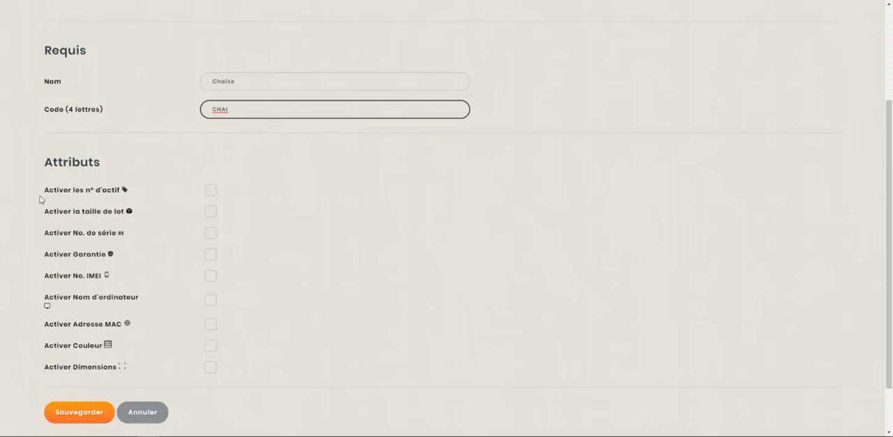
{"action": "left_click_drag", "start_coordinate": [42, 199], "coordinate": [177, 210]}
{"action": "left_click", "coordinate": [165, 212]}
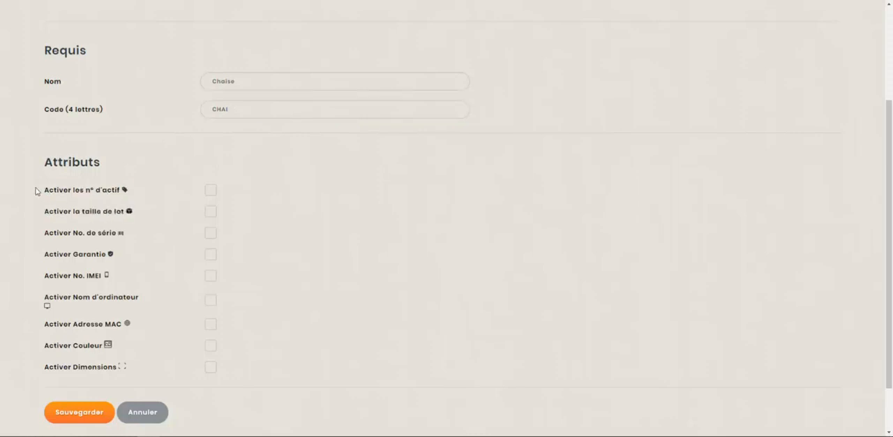
{"action": "left_click_drag", "start_coordinate": [38, 191], "coordinate": [104, 195]}
{"action": "left_click", "coordinate": [105, 195]}
{"action": "left_click_drag", "start_coordinate": [46, 212], "coordinate": [117, 213]}
{"action": "left_click", "coordinate": [119, 212]}
{"action": "left_click_drag", "start_coordinate": [44, 231], "coordinate": [150, 361]}
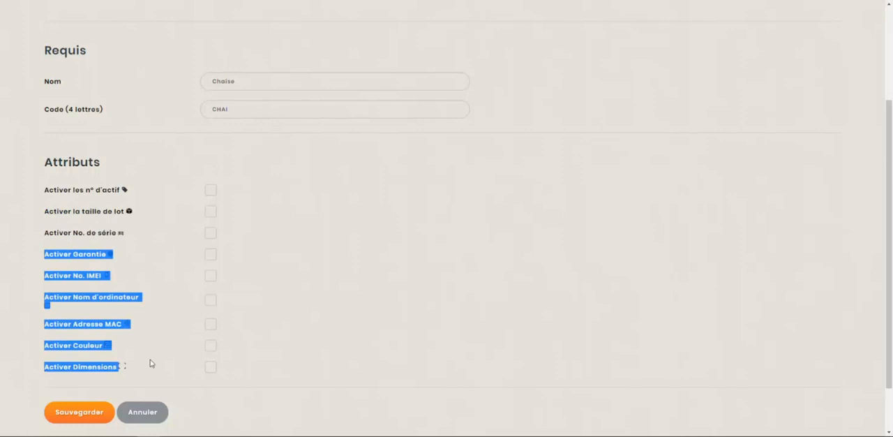
{"action": "left_click", "coordinate": [151, 367]}
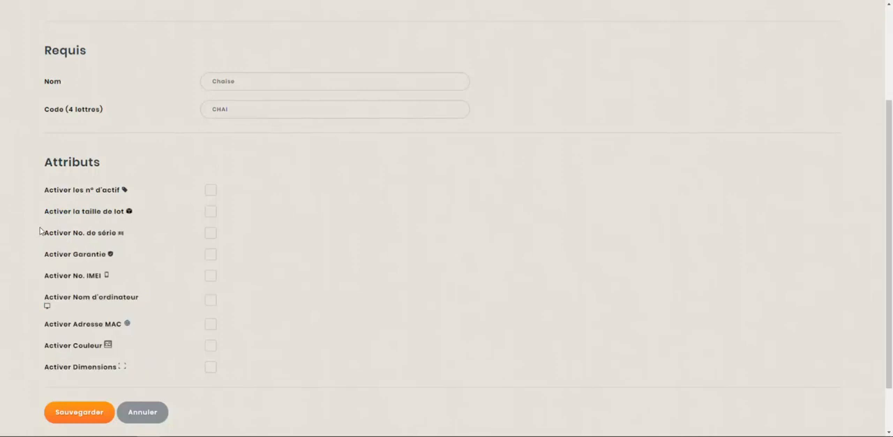
{"action": "left_click_drag", "start_coordinate": [39, 230], "coordinate": [128, 274]}
{"action": "left_click", "coordinate": [128, 274]}
{"action": "mouse_move", "coordinate": [127, 190]}
{"action": "mouse_move", "coordinate": [130, 212]}
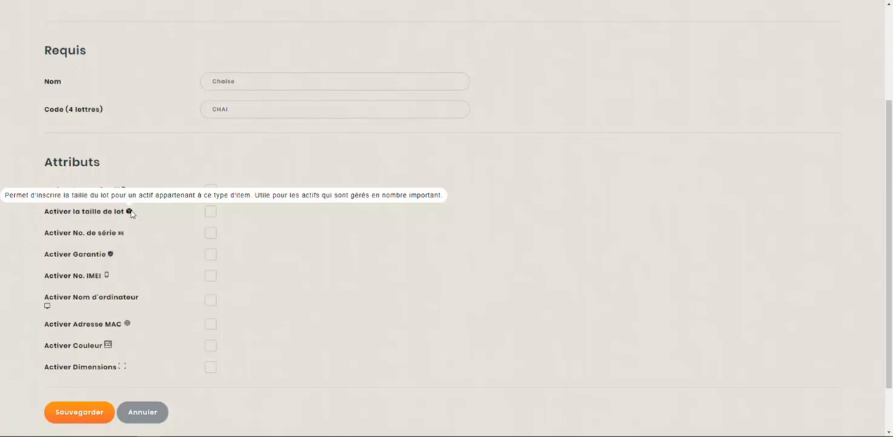
- Enable asset numbers, colour and dimensions (n° d'actif, Couleur, Dimensions) for the Chaise item type and save it
{"action": "scroll", "coordinate": [191, 255], "scroll_direction": "up", "scroll_amount": 1}
{"action": "scroll", "coordinate": [199, 195], "scroll_direction": "up", "scroll_amount": 1}
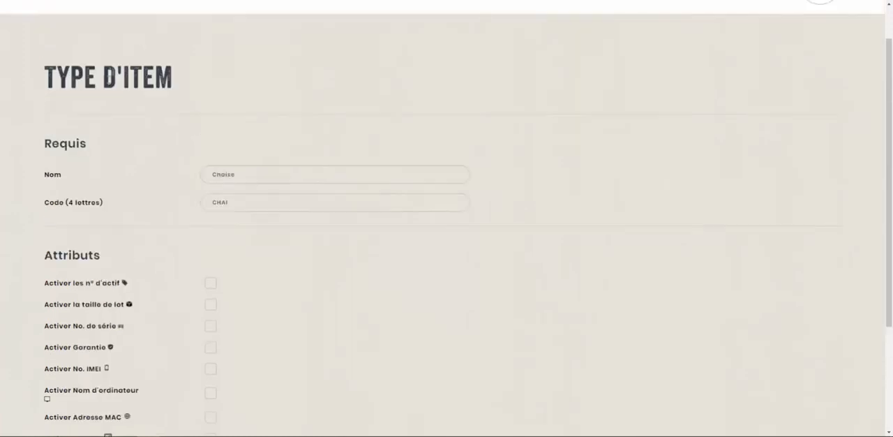
{"action": "scroll", "coordinate": [140, 107], "scroll_direction": "down", "scroll_amount": 1}
{"action": "scroll", "coordinate": [223, 258], "scroll_direction": "down", "scroll_amount": 1}
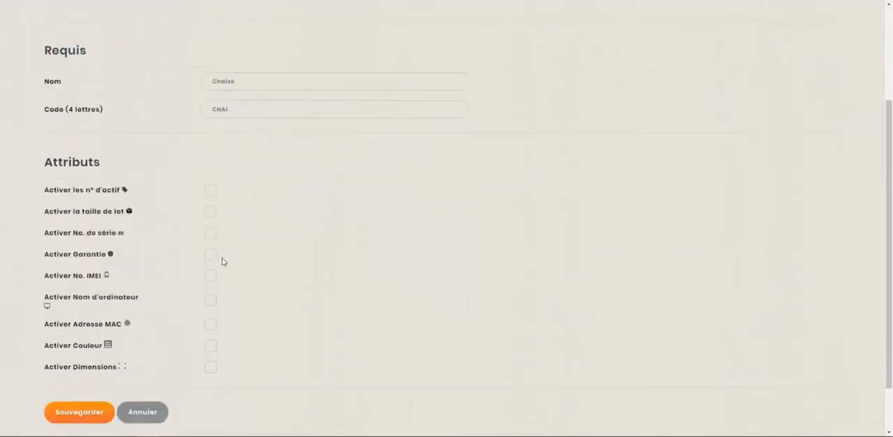
{"action": "left_click", "coordinate": [210, 192]}
{"action": "left_click", "coordinate": [211, 346]}
{"action": "left_click", "coordinate": [212, 364]}
{"action": "scroll", "coordinate": [167, 265], "scroll_direction": "up", "scroll_amount": 2}
{"action": "scroll", "coordinate": [154, 314], "scroll_direction": "down", "scroll_amount": 3}
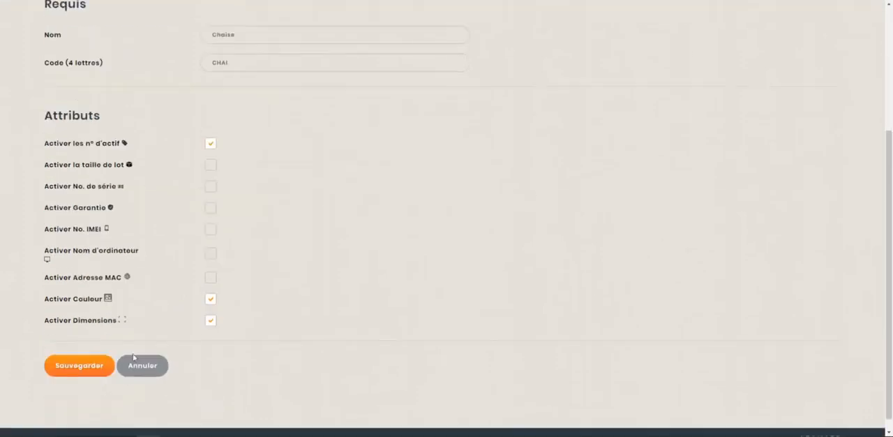
{"action": "left_click", "coordinate": [87, 371]}
- Review the code, sequence, attributes and modification date of the Chaise entry in the item type list
{"action": "scroll", "coordinate": [318, 358], "scroll_direction": "down", "scroll_amount": 2}
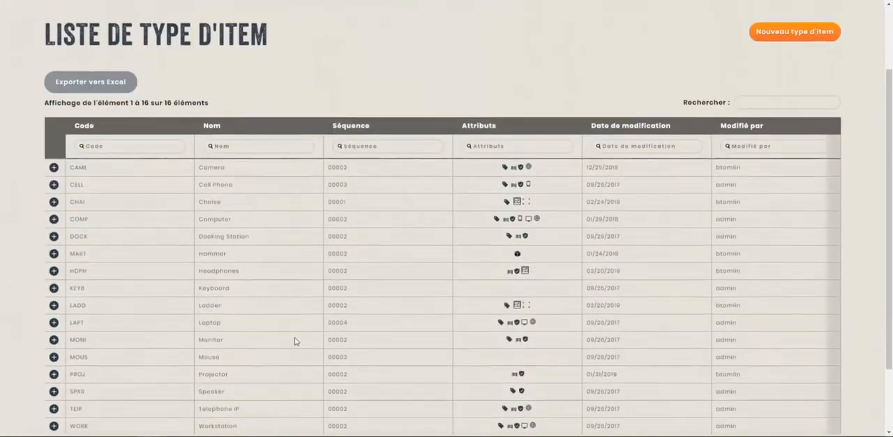
{"action": "left_click_drag", "start_coordinate": [69, 202], "coordinate": [748, 201]}
{"action": "left_click", "coordinate": [650, 202]}
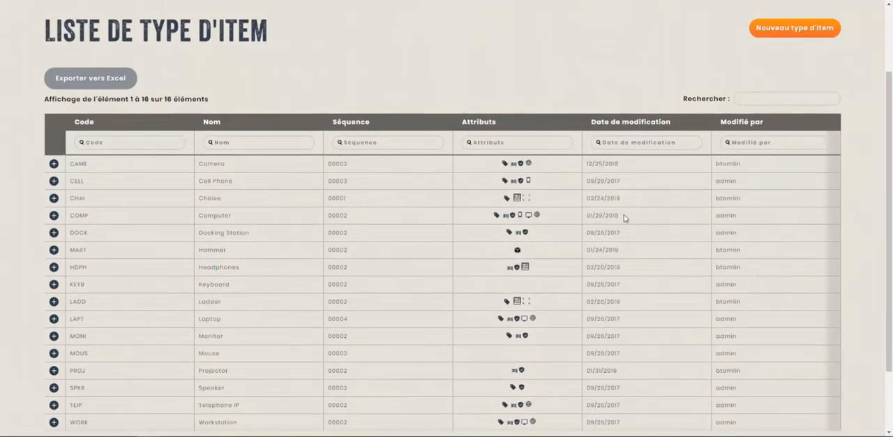
{"action": "scroll", "coordinate": [459, 115], "scroll_direction": "up", "scroll_amount": 2}
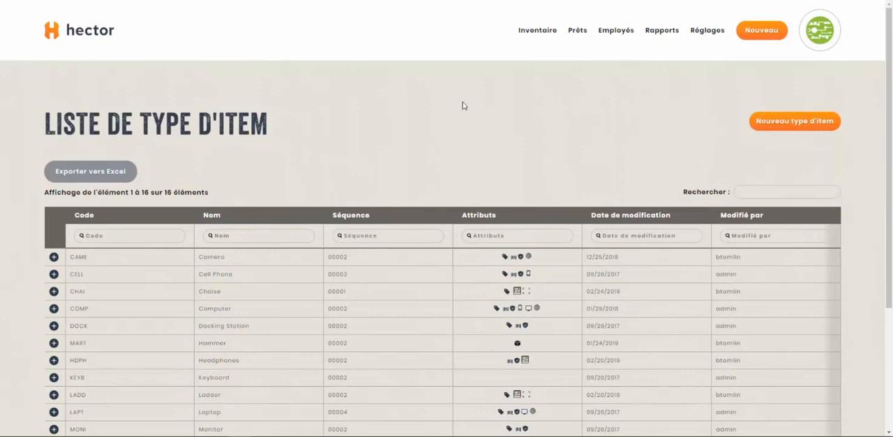
- Open the inventory's item list (Items) and look through its existing entries
{"action": "mouse_move", "coordinate": [534, 35]}
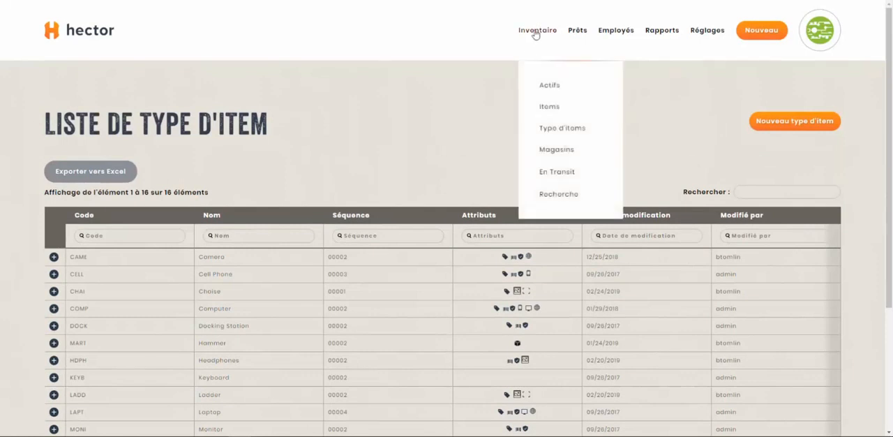
{"action": "left_click", "coordinate": [547, 109]}
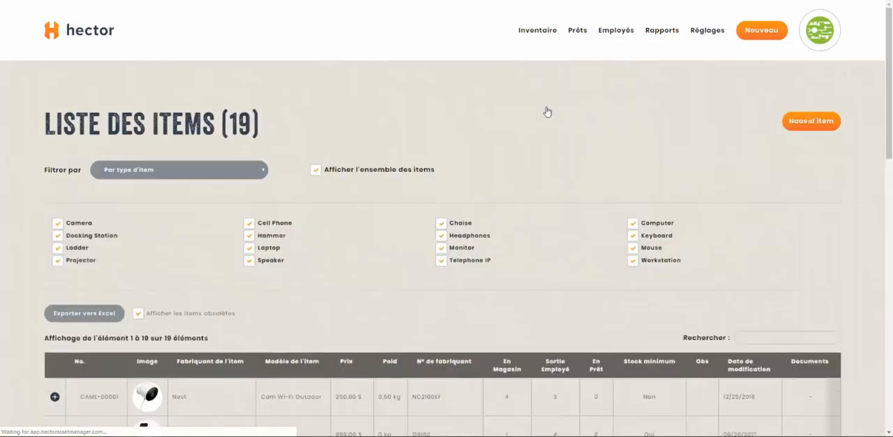
{"action": "scroll", "coordinate": [547, 111], "scroll_direction": "down", "scroll_amount": 3}
{"action": "scroll", "coordinate": [548, 112], "scroll_direction": "down", "scroll_amount": 6}
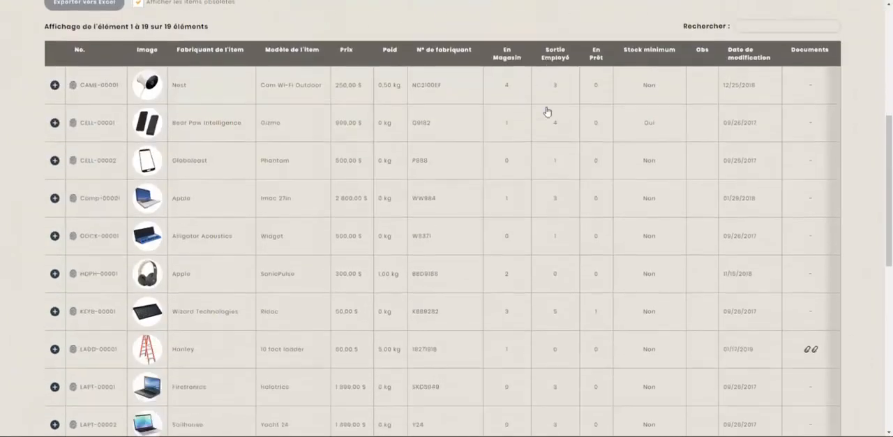
{"action": "scroll", "coordinate": [548, 112], "scroll_direction": "down", "scroll_amount": 1}
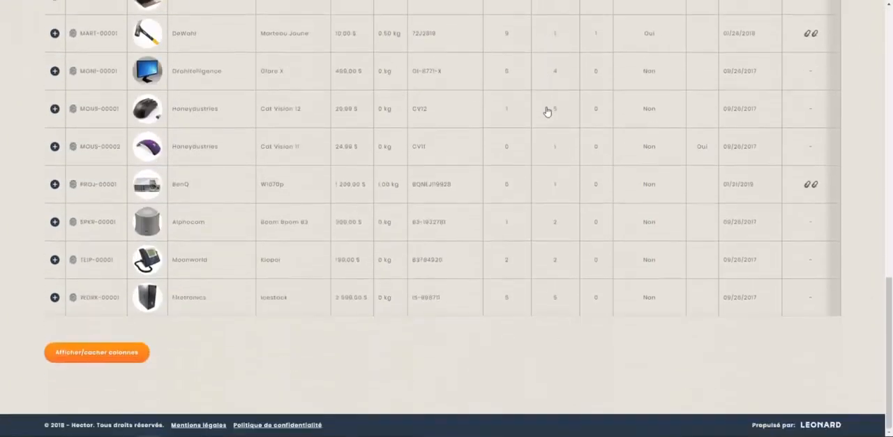
{"action": "scroll", "coordinate": [546, 110], "scroll_direction": "up", "scroll_amount": 9}
{"action": "scroll", "coordinate": [546, 112], "scroll_direction": "up", "scroll_amount": 1}
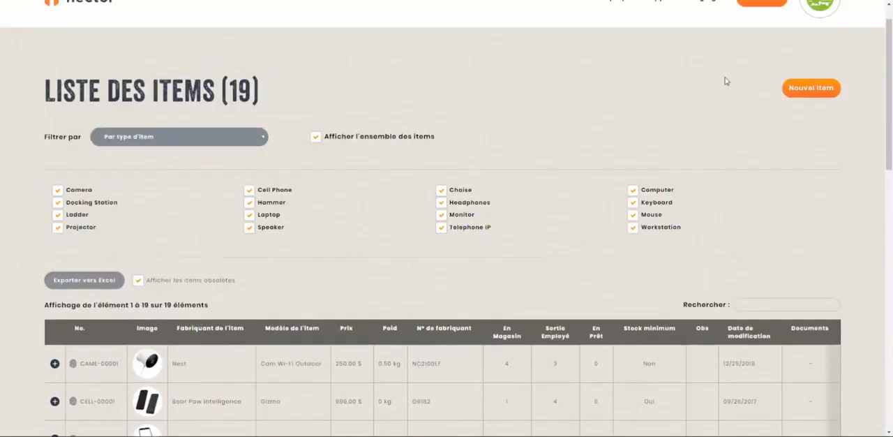
- Start a new item and set its item type to Chaise
{"action": "left_click", "coordinate": [807, 89]}
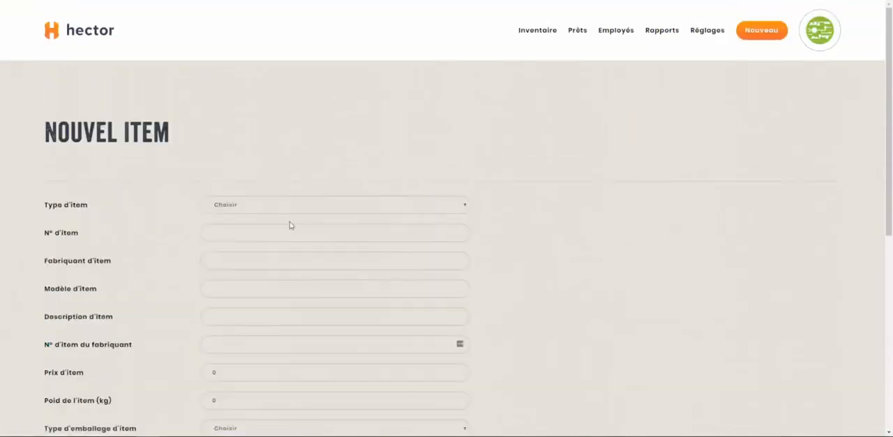
{"action": "scroll", "coordinate": [262, 208], "scroll_direction": "down", "scroll_amount": 1}
{"action": "left_click", "coordinate": [277, 160]}
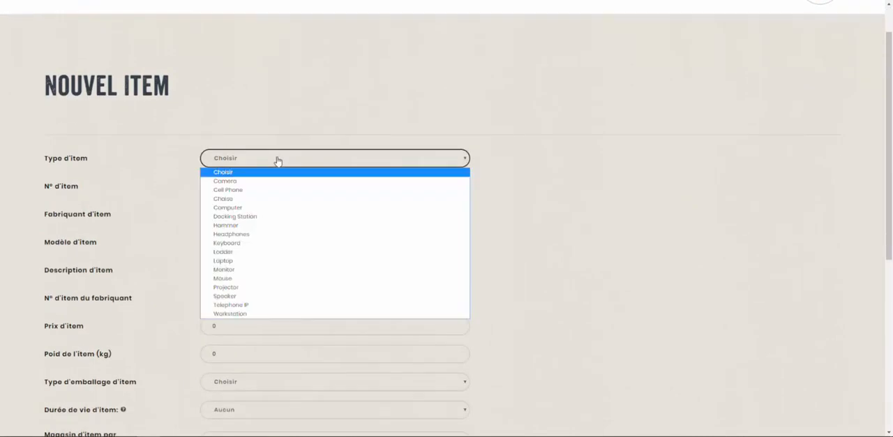
{"action": "left_click", "coordinate": [245, 200]}
- Enter Chair Company as the item's manufacturer and Chaise d'ordinateur as its model
{"action": "left_click", "coordinate": [254, 216]}
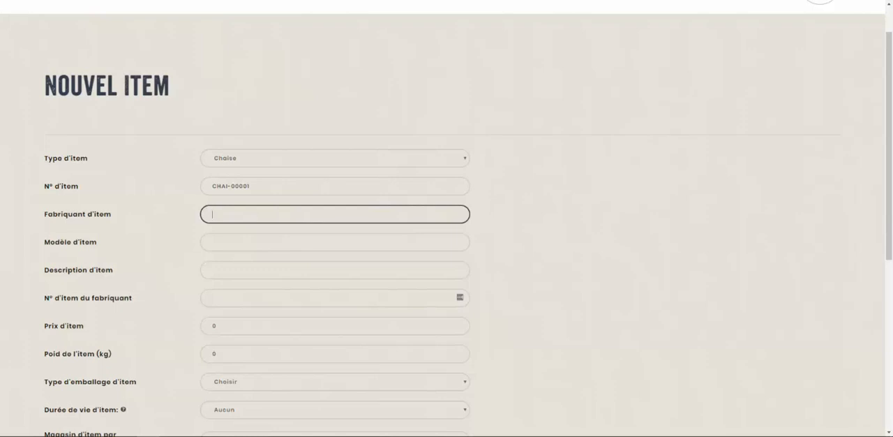
{"action": "left_click", "coordinate": [270, 218]}
{"action": "type", "text": "Chair Company"}
{"action": "key", "text": "Tab"}
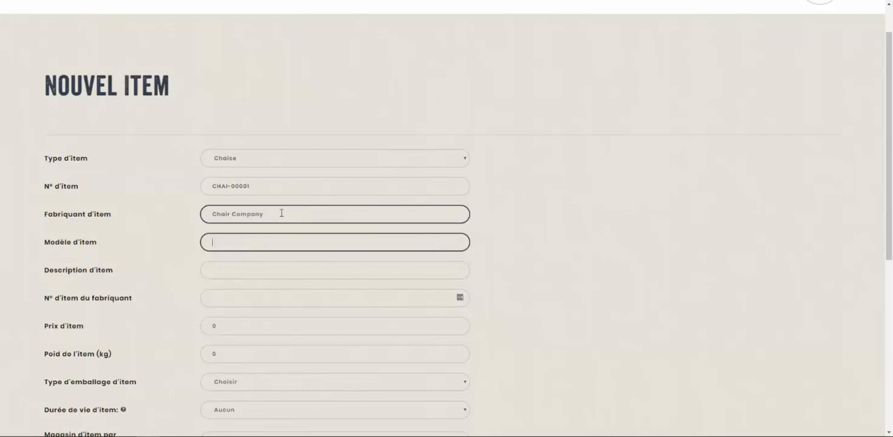
{"action": "type", "text": "Chaise d'ordinateur"}
{"action": "key", "text": "Tab"}
- Enter "Chaise avec 5 roulettes et un dossier" as the item description
{"action": "type", "text": "Chais"}
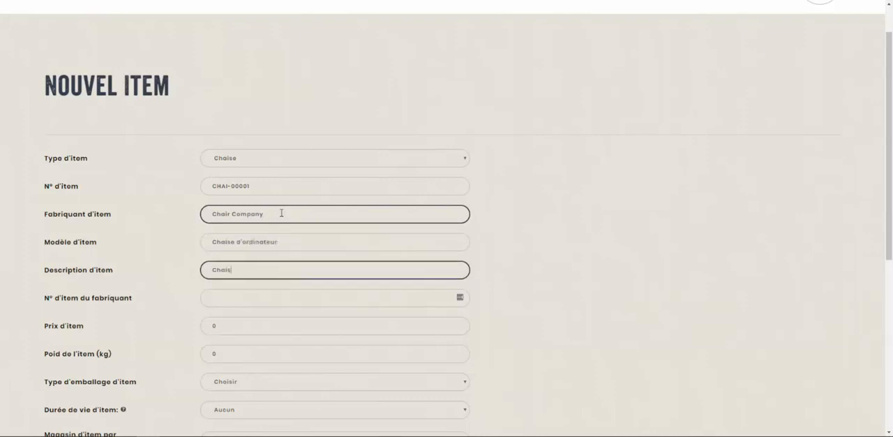
{"action": "type", "text": "e avec 5 roulettes et un dossier"}
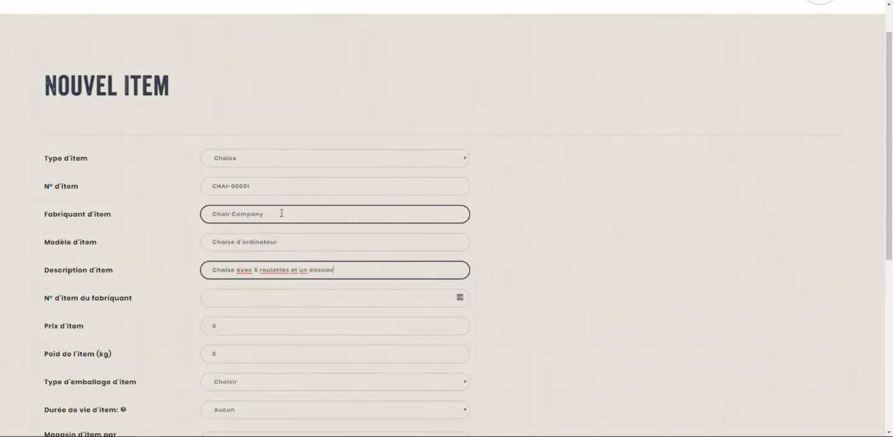
{"action": "key", "text": "Tab"}
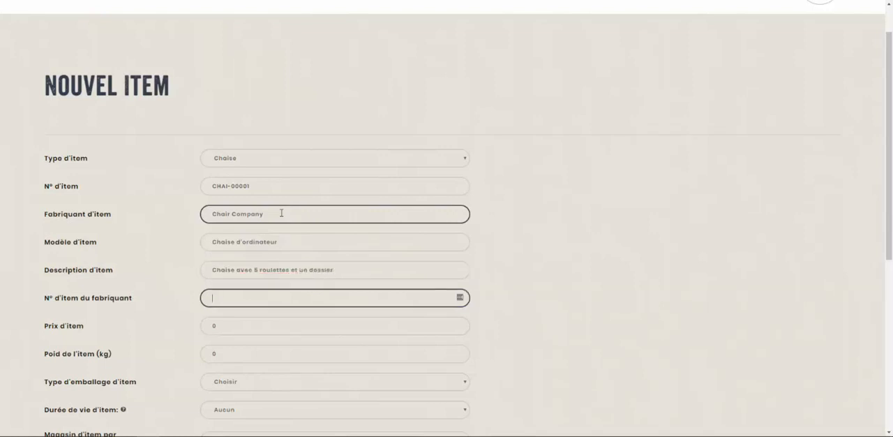
- Copy 53319-CA from the untitled Notepad note into the item's manufacturer item number (N° d'item du fabriquant)
{"action": "left_click", "coordinate": [148, 436]}
{"action": "left_click_drag", "start_coordinate": [276, 252], "coordinate": [42, 248]}
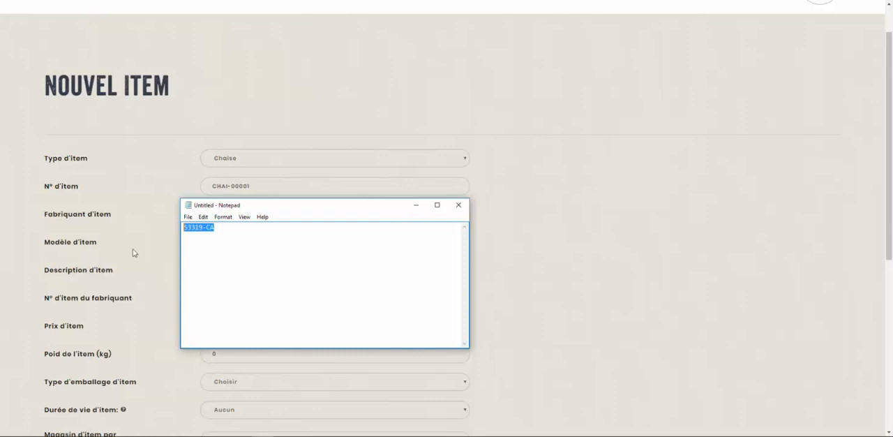
{"action": "key", "text": "ctrl+c"}
{"action": "left_click", "coordinate": [132, 248]}
{"action": "left_click", "coordinate": [235, 301]}
{"action": "key", "text": "ctrl+v"}
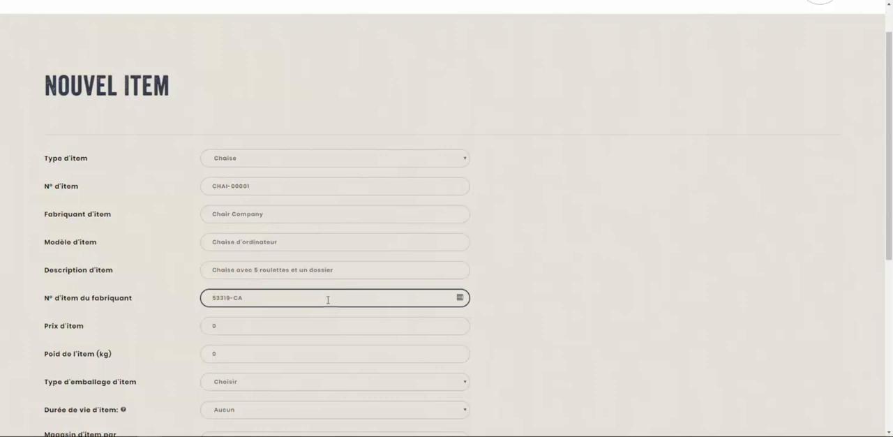
- Set the item's price (Prix d'item) to 299
{"action": "scroll", "coordinate": [348, 219], "scroll_direction": "down", "scroll_amount": 1}
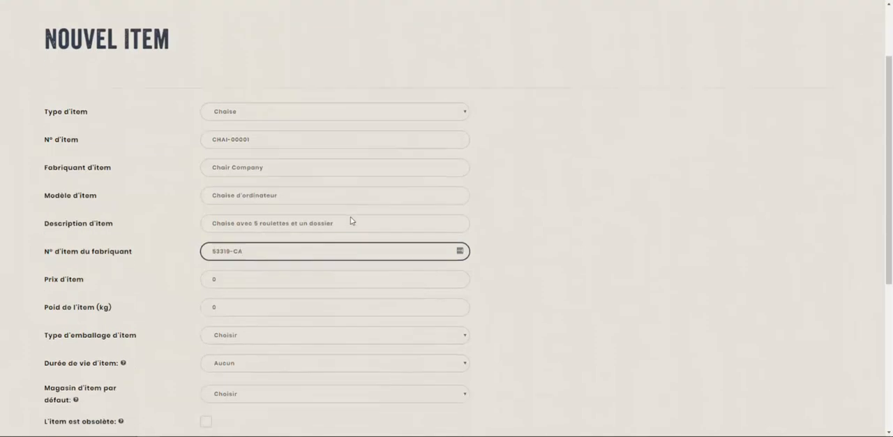
{"action": "scroll", "coordinate": [291, 279], "scroll_direction": "down", "scroll_amount": 1}
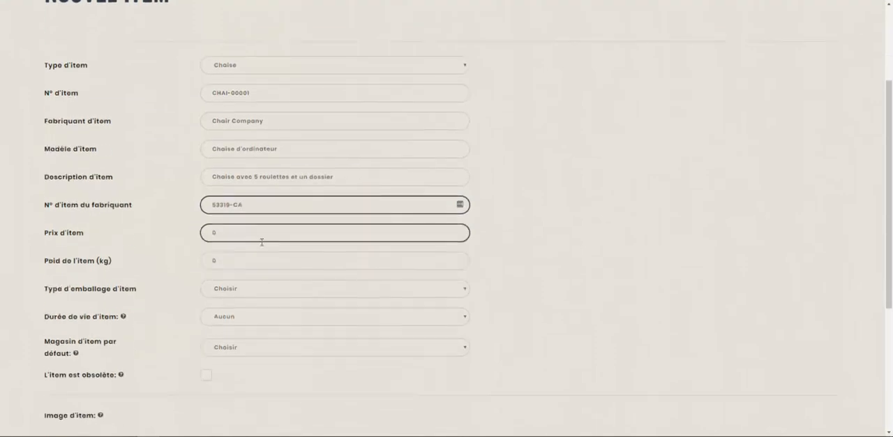
{"action": "key", "text": "Tab"}
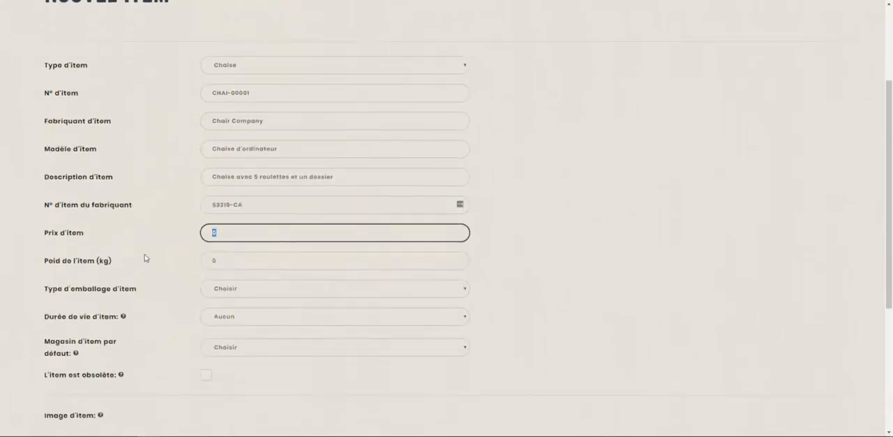
{"action": "type", "text": "299"}
{"action": "key", "text": "Tab"}
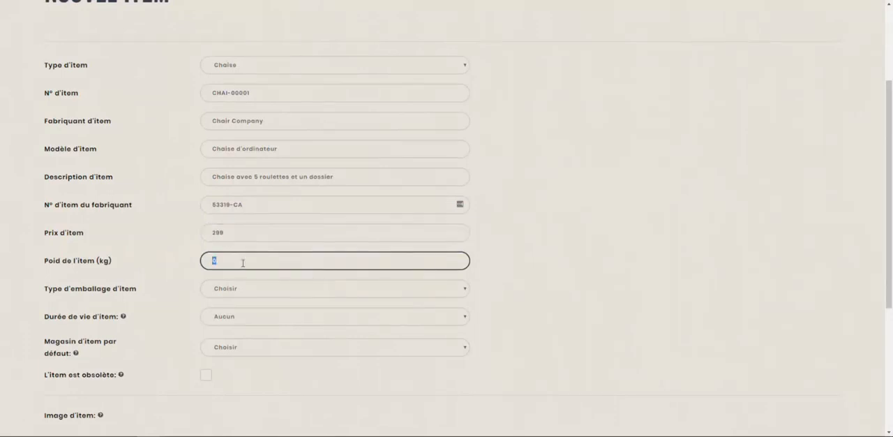
- Set the item's weight to 3 kg and its packaging type to Pièce
{"action": "type", "text": "2"}
{"action": "key", "text": "BackSpace"}
{"action": "type", "text": "3"}
{"action": "key", "text": "Tab"}
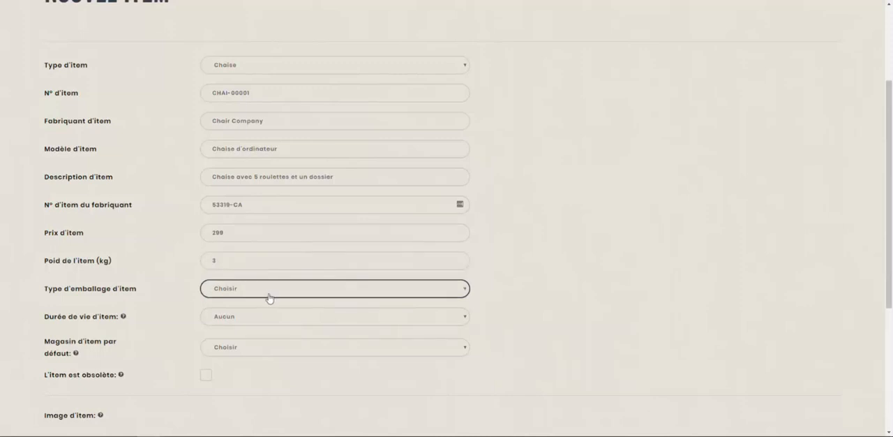
{"action": "left_click", "coordinate": [270, 289]}
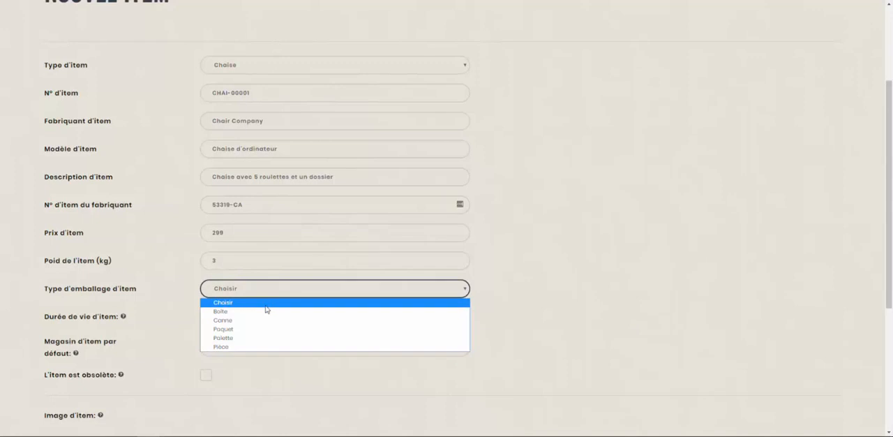
{"action": "left_click", "coordinate": [255, 348]}
- Review the available lifespans and set the item's Durée de vie to 10 années
{"action": "scroll", "coordinate": [251, 322], "scroll_direction": "down", "scroll_amount": 1}
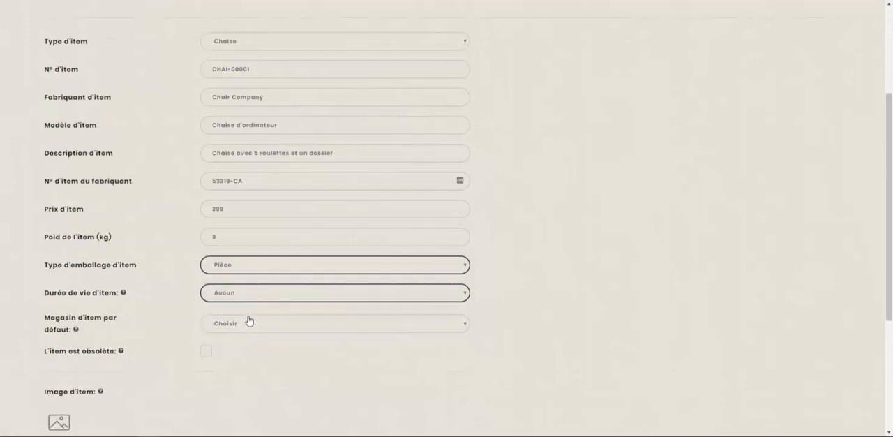
{"action": "scroll", "coordinate": [248, 321], "scroll_direction": "down", "scroll_amount": 1}
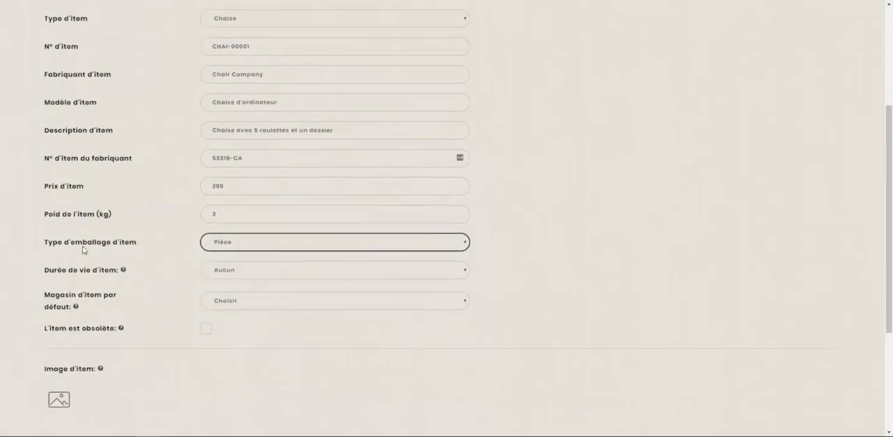
{"action": "mouse_move", "coordinate": [125, 272]}
{"action": "left_click", "coordinate": [216, 272]}
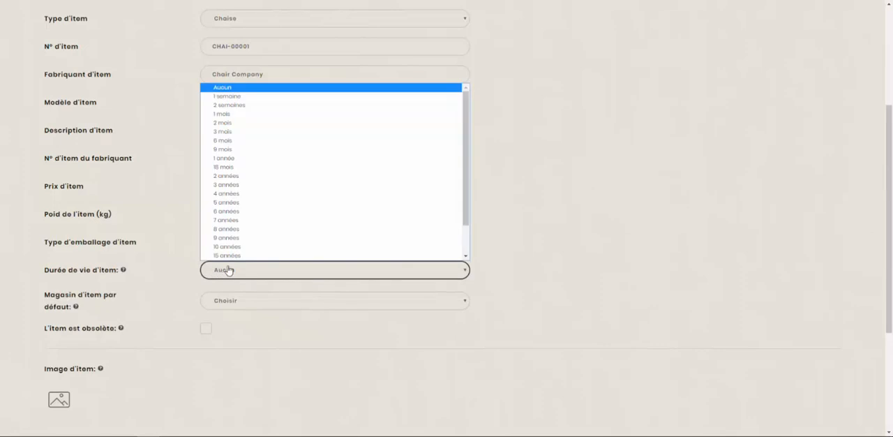
{"action": "scroll", "coordinate": [249, 184], "scroll_direction": "down", "scroll_amount": 2}
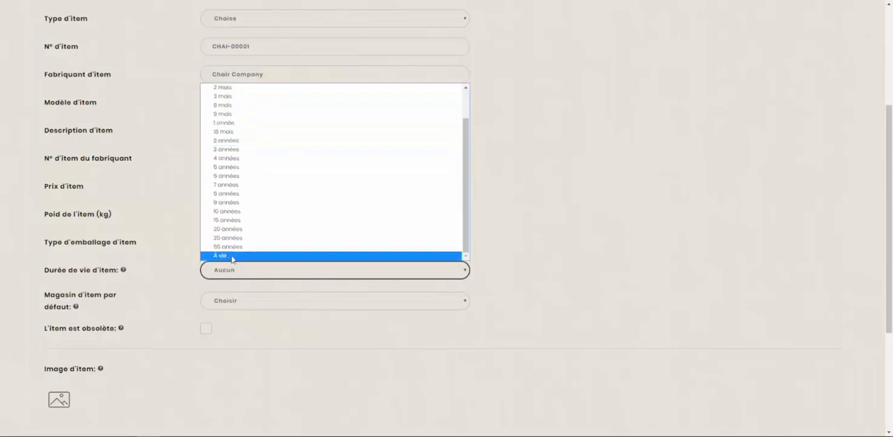
{"action": "left_click", "coordinate": [146, 273]}
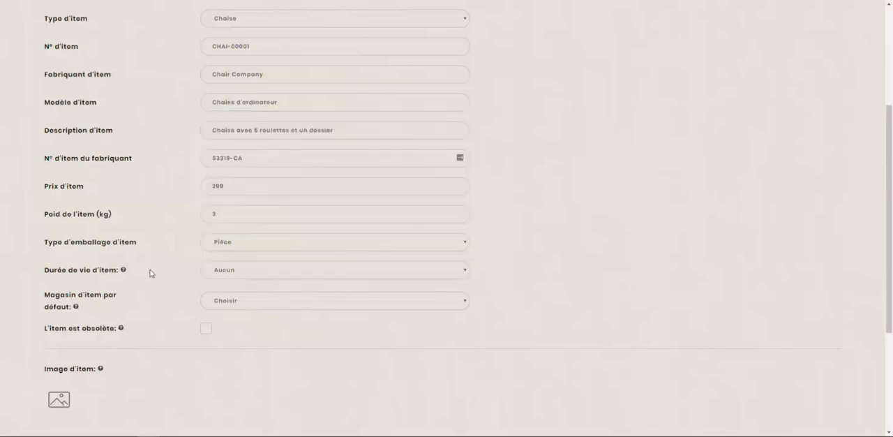
{"action": "left_click", "coordinate": [247, 277]}
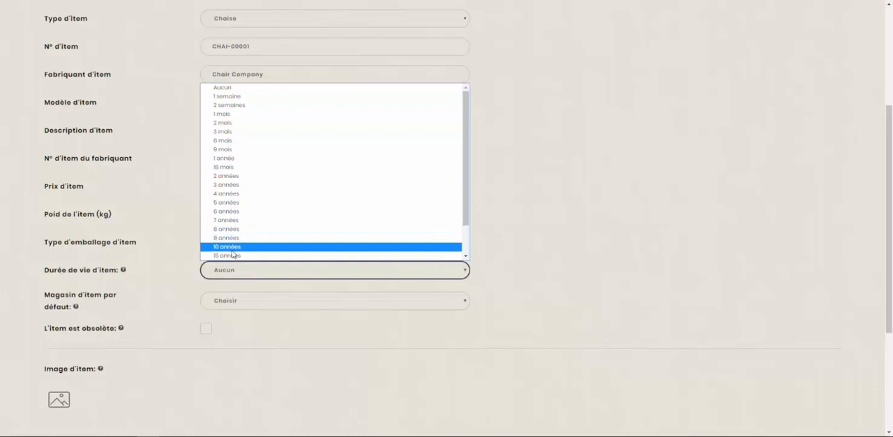
{"action": "left_click", "coordinate": [229, 247]}
- Set the item's default store (Magasin d'item par défaut) to MAGASIN PRINCIPAL
{"action": "scroll", "coordinate": [178, 282], "scroll_direction": "down", "scroll_amount": 1}
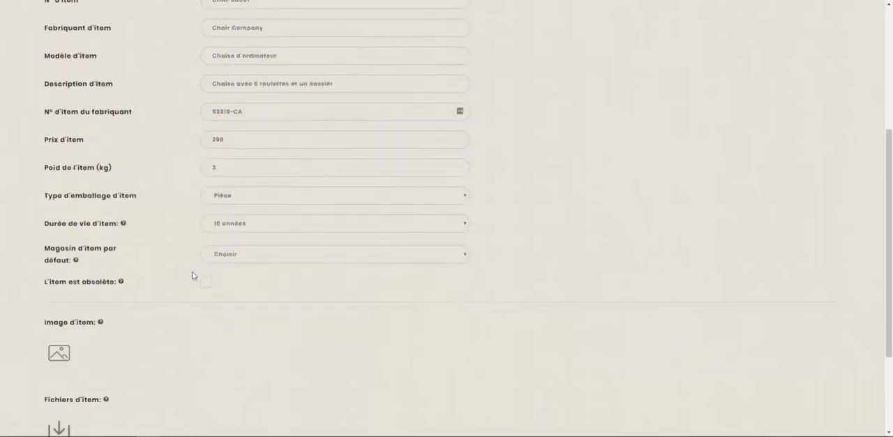
{"action": "scroll", "coordinate": [188, 272], "scroll_direction": "down", "scroll_amount": 1}
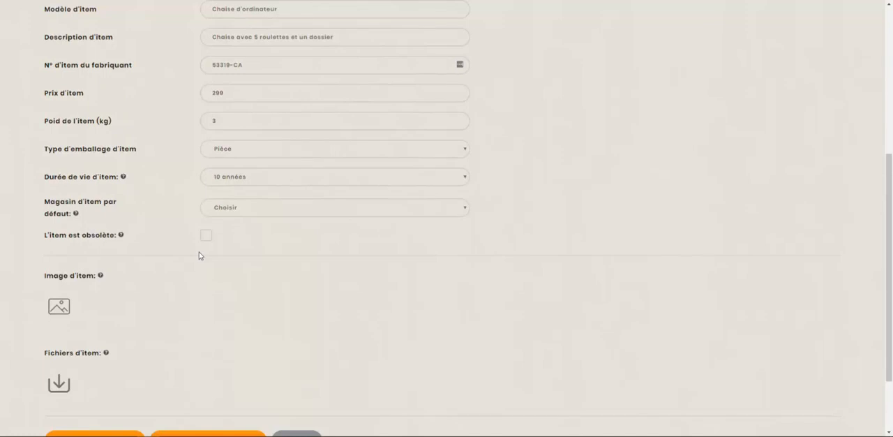
{"action": "left_click", "coordinate": [240, 211]}
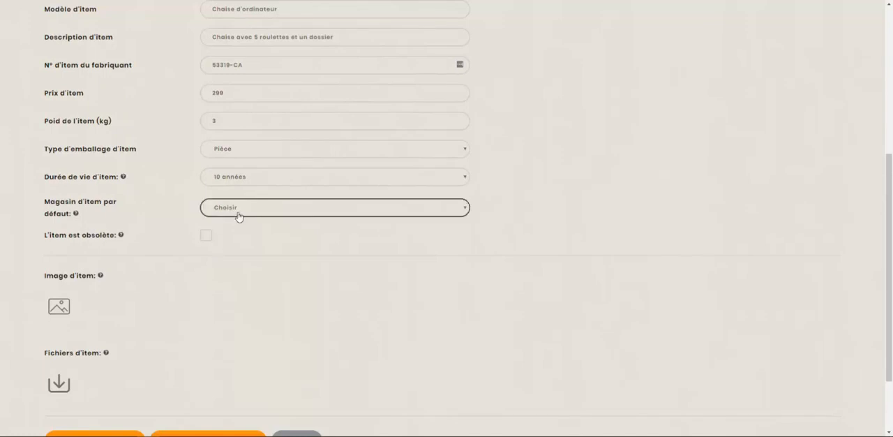
{"action": "left_click", "coordinate": [251, 276]}
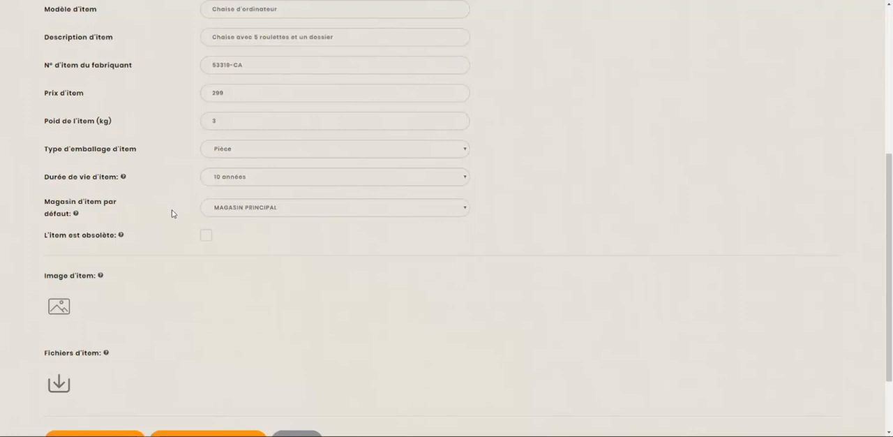
- Check over the completed new item form, then save the item and open its detail view
{"action": "scroll", "coordinate": [178, 209], "scroll_direction": "down", "scroll_amount": 1}
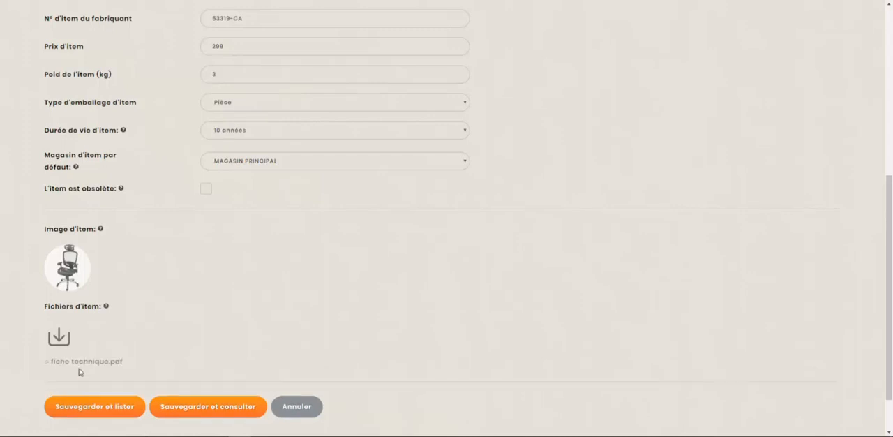
{"action": "scroll", "coordinate": [124, 281], "scroll_direction": "up", "scroll_amount": 2}
{"action": "scroll", "coordinate": [133, 269], "scroll_direction": "up", "scroll_amount": 4}
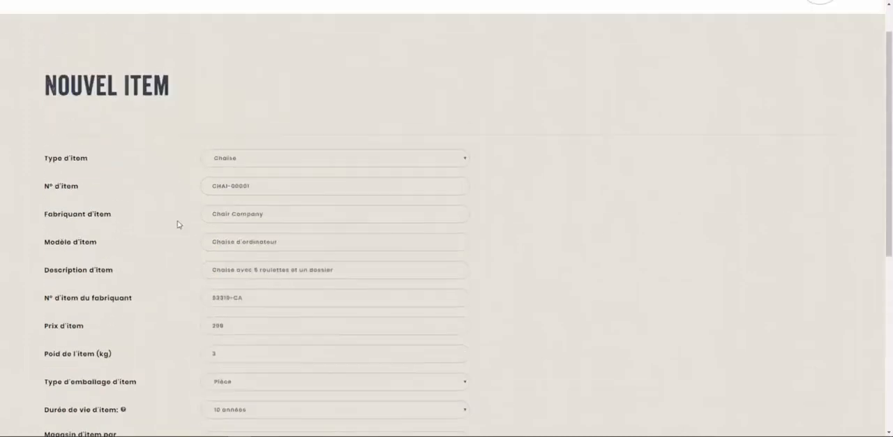
{"action": "scroll", "coordinate": [168, 279], "scroll_direction": "down", "scroll_amount": 7}
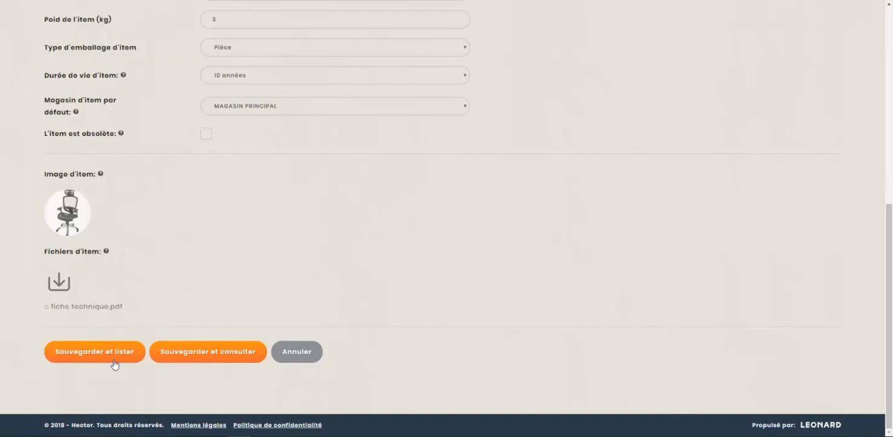
{"action": "left_click", "coordinate": [179, 358]}
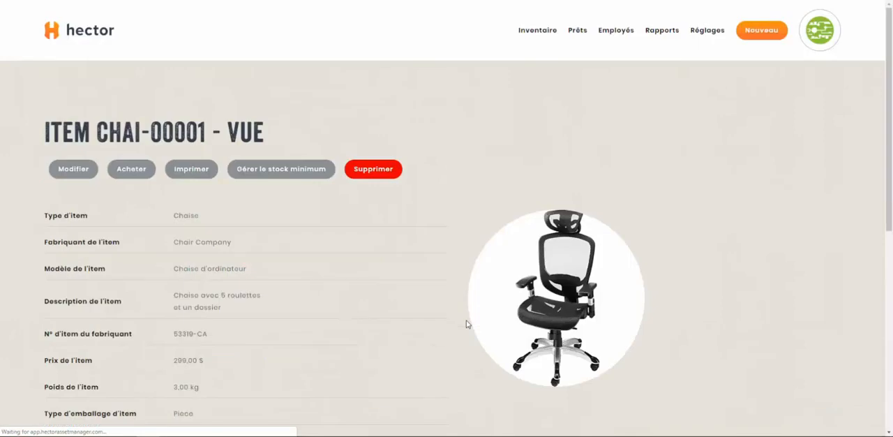
- Examine the saved item's details, including its number, default store, attached files and asset lists
{"action": "scroll", "coordinate": [404, 262], "scroll_direction": "down", "scroll_amount": 1}
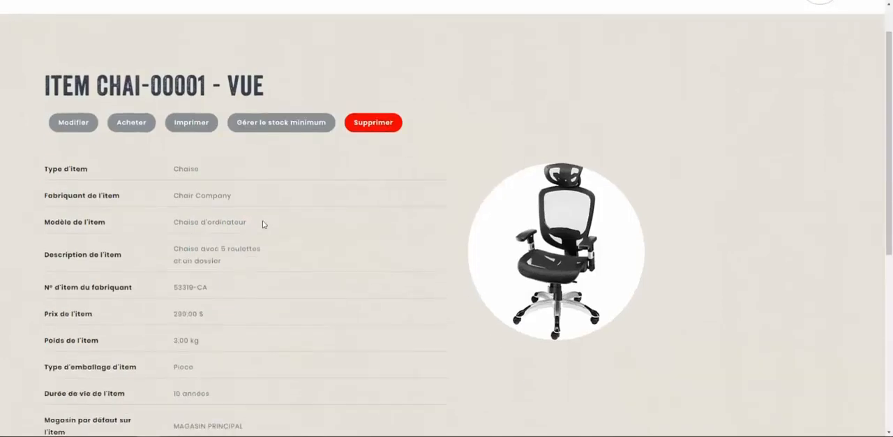
{"action": "left_click_drag", "start_coordinate": [96, 84], "coordinate": [221, 85]}
{"action": "left_click", "coordinate": [229, 85]}
{"action": "scroll", "coordinate": [368, 145], "scroll_direction": "down", "scroll_amount": 3}
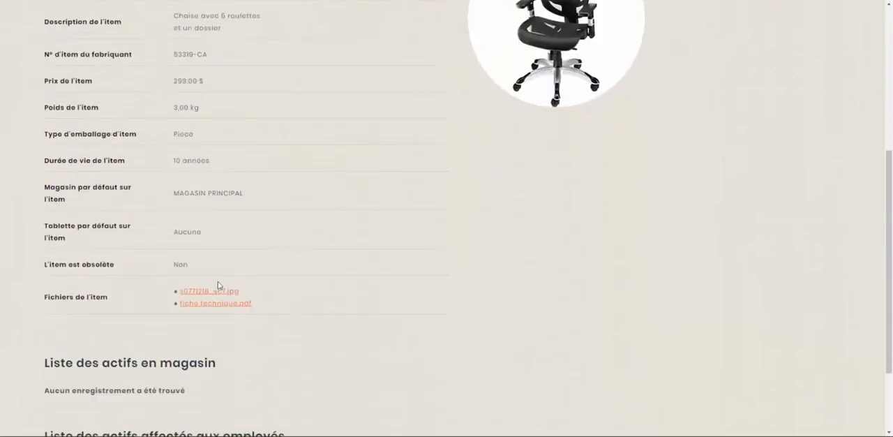
{"action": "scroll", "coordinate": [244, 293], "scroll_direction": "down", "scroll_amount": 2}
{"action": "scroll", "coordinate": [273, 302], "scroll_direction": "up", "scroll_amount": 5}
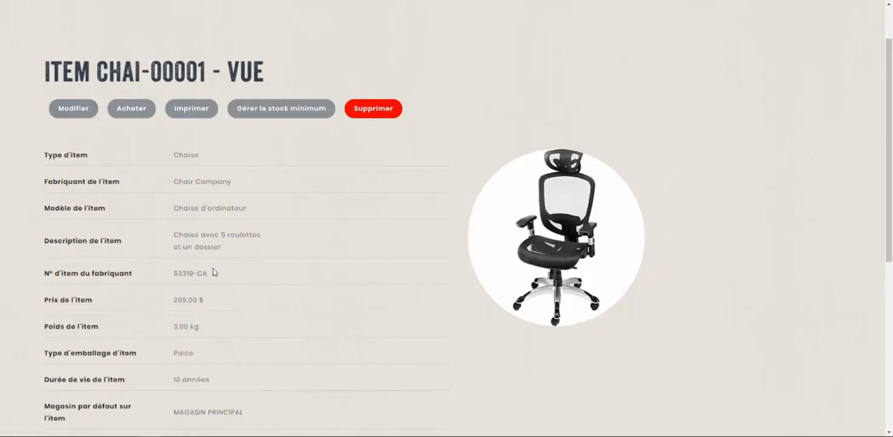
{"action": "scroll", "coordinate": [235, 281], "scroll_direction": "down", "scroll_amount": 1}
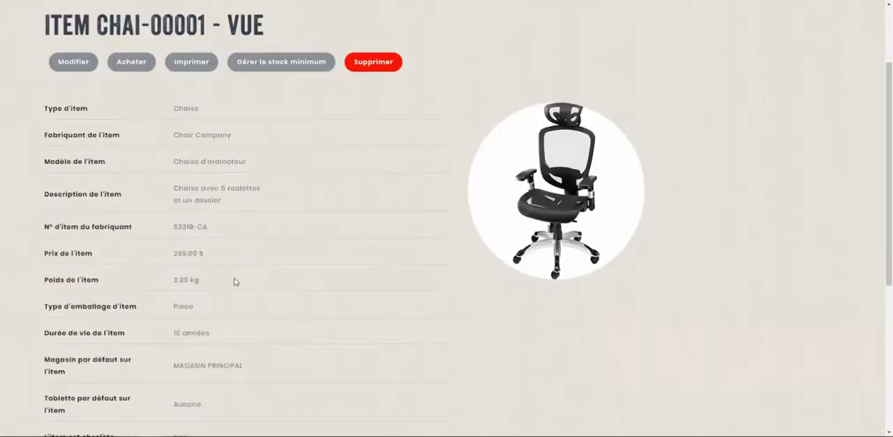
{"action": "scroll", "coordinate": [210, 276], "scroll_direction": "down", "scroll_amount": 1}
{"action": "scroll", "coordinate": [175, 217], "scroll_direction": "up", "scroll_amount": 2}
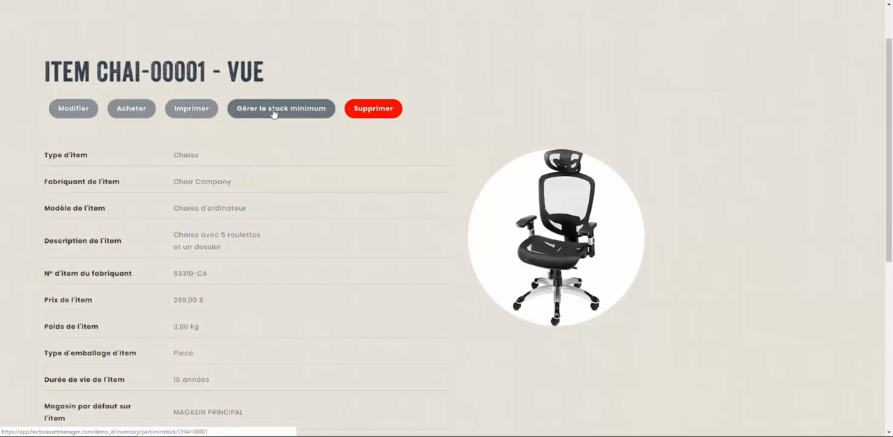
- Open minimum stock management for item CHAI-00001 and choose the city Québec
{"action": "left_click", "coordinate": [280, 110]}
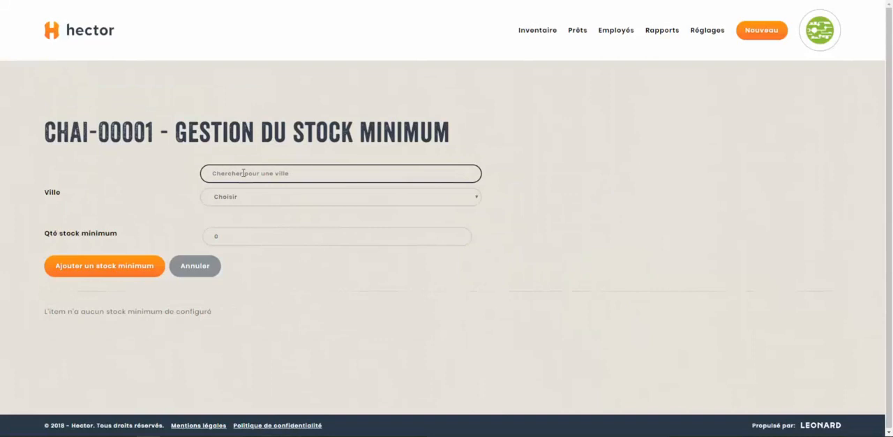
{"action": "type", "text": "queb"}
{"action": "key", "text": "BackSpace"}
{"action": "type", "text": "ébec"}
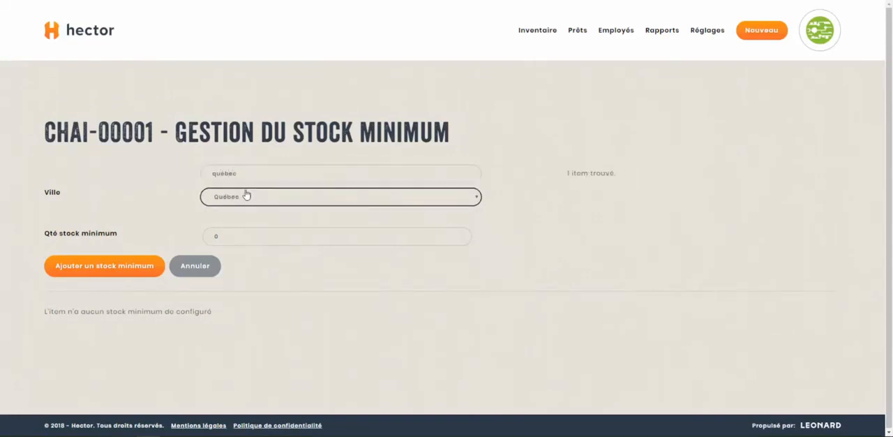
- Set the minimum stock quantity to 2, add it for Québec, and check the resulting entry
{"action": "left_click", "coordinate": [241, 238]}
{"action": "type", "text": "2"}
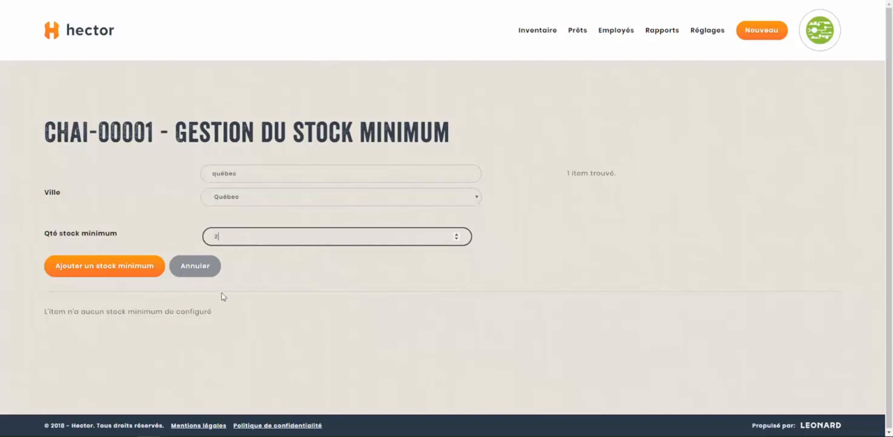
{"action": "left_click", "coordinate": [115, 274]}
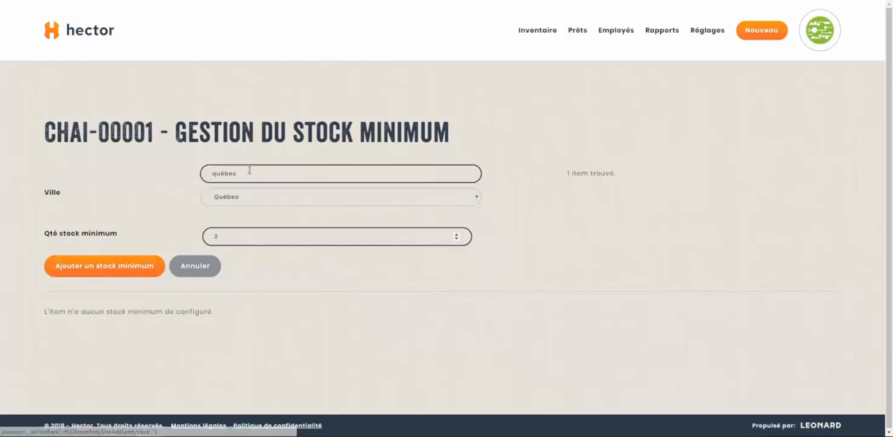
{"action": "left_click", "coordinate": [105, 269]}
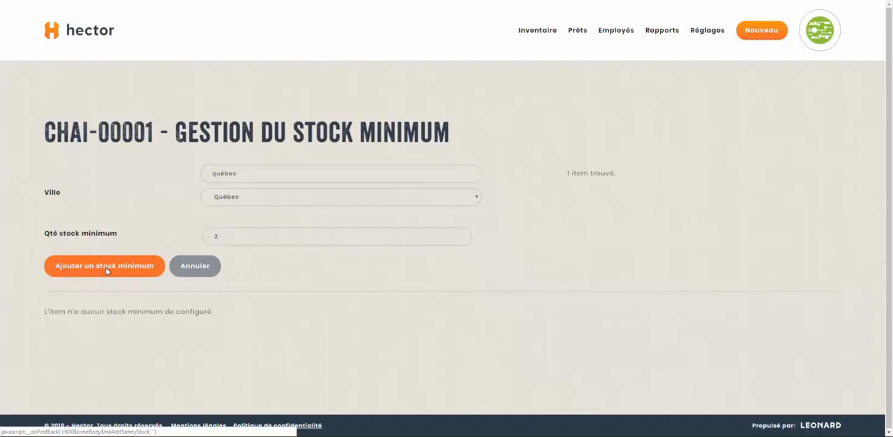
{"action": "scroll", "coordinate": [146, 282], "scroll_direction": "down", "scroll_amount": 1}
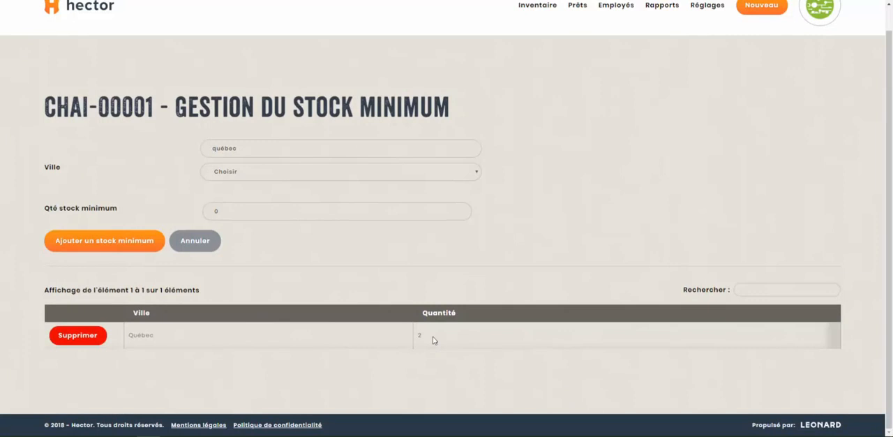
{"action": "left_click_drag", "start_coordinate": [433, 339], "coordinate": [368, 349]}
{"action": "left_click", "coordinate": [450, 338]}
{"action": "scroll", "coordinate": [259, 309], "scroll_direction": "up", "scroll_amount": 1}
{"action": "left_click", "coordinate": [232, 235]}
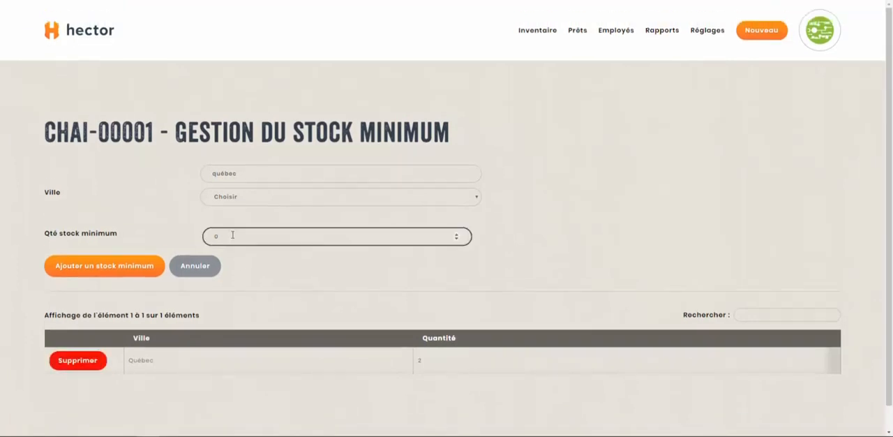
- Open the list of items to reorder from the home page's daily tasks and check the Québec chair's entry
{"action": "left_click", "coordinate": [87, 37]}
{"action": "scroll", "coordinate": [279, 155], "scroll_direction": "down", "scroll_amount": 2}
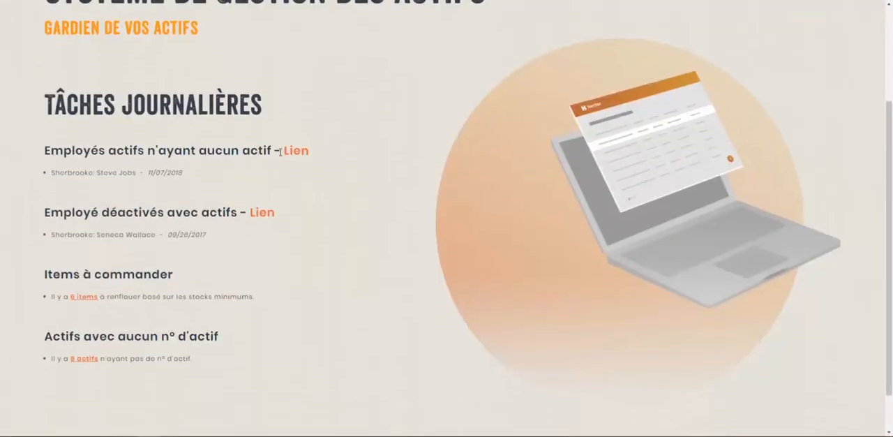
{"action": "scroll", "coordinate": [281, 154], "scroll_direction": "down", "scroll_amount": 1}
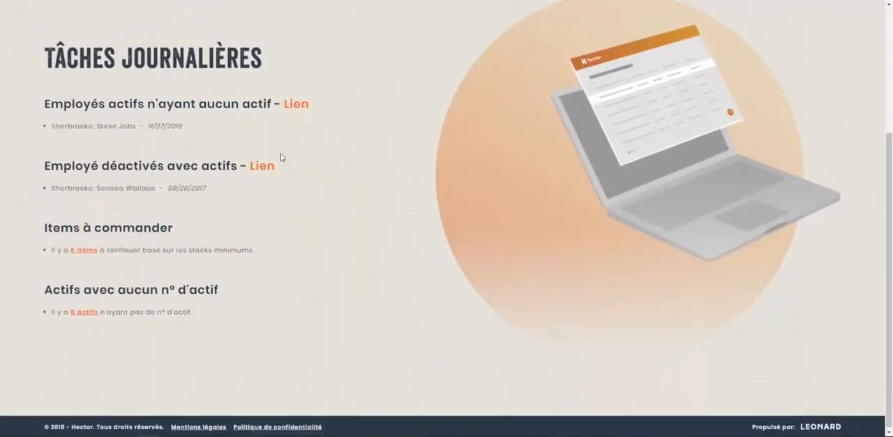
{"action": "scroll", "coordinate": [281, 157], "scroll_direction": "up", "scroll_amount": 1}
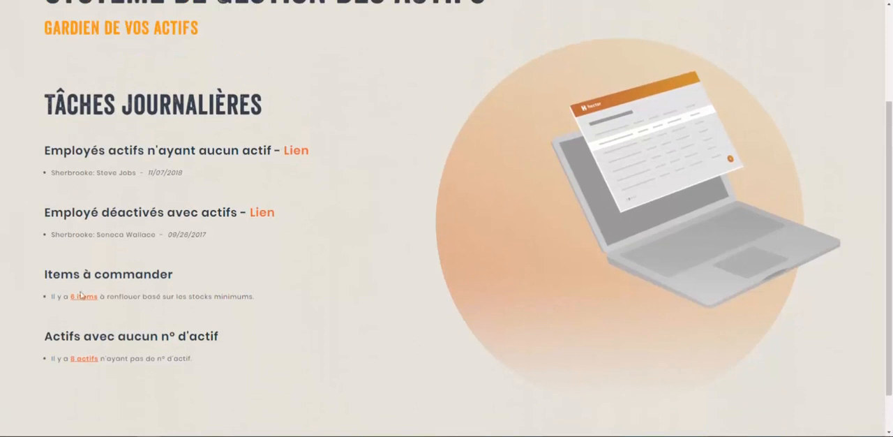
{"action": "left_click_drag", "start_coordinate": [45, 279], "coordinate": [135, 277]}
{"action": "left_click", "coordinate": [135, 277]}
{"action": "left_click", "coordinate": [81, 297]}
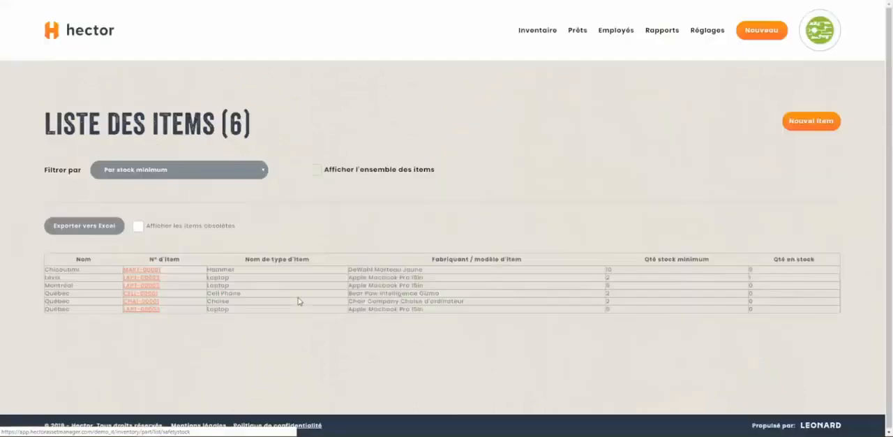
{"action": "scroll", "coordinate": [299, 286], "scroll_direction": "down", "scroll_amount": 1}
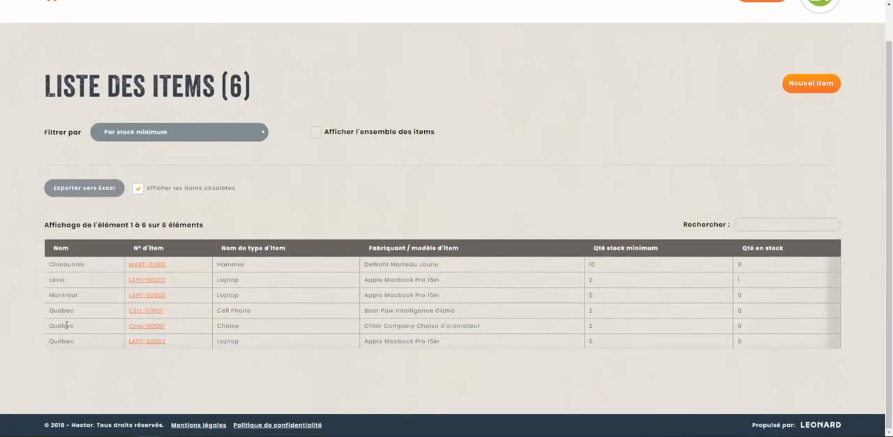
{"action": "left_click_drag", "start_coordinate": [51, 325], "coordinate": [541, 339]}
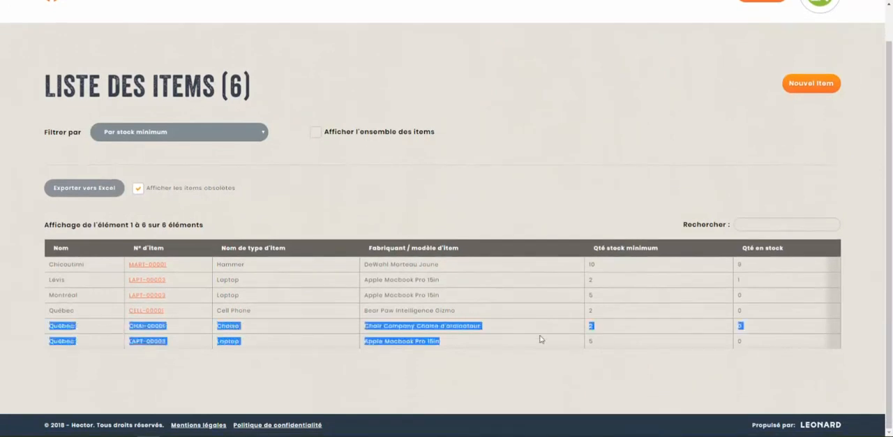
{"action": "left_click", "coordinate": [623, 331]}
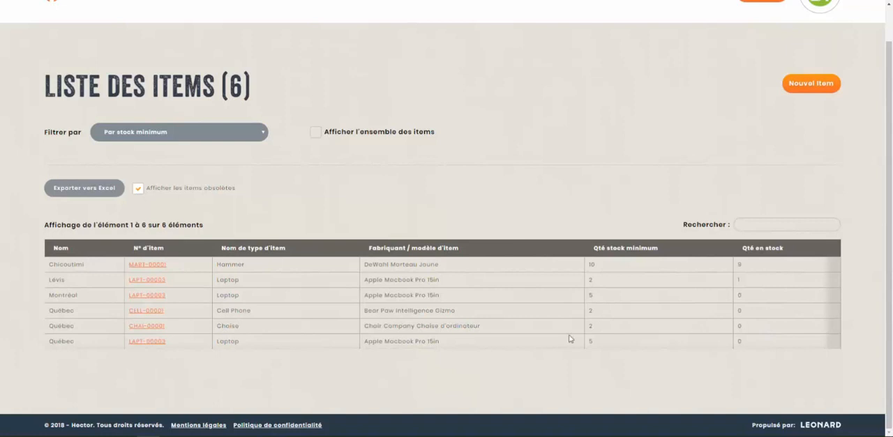
{"action": "scroll", "coordinate": [343, 329], "scroll_direction": "up", "scroll_amount": 1}
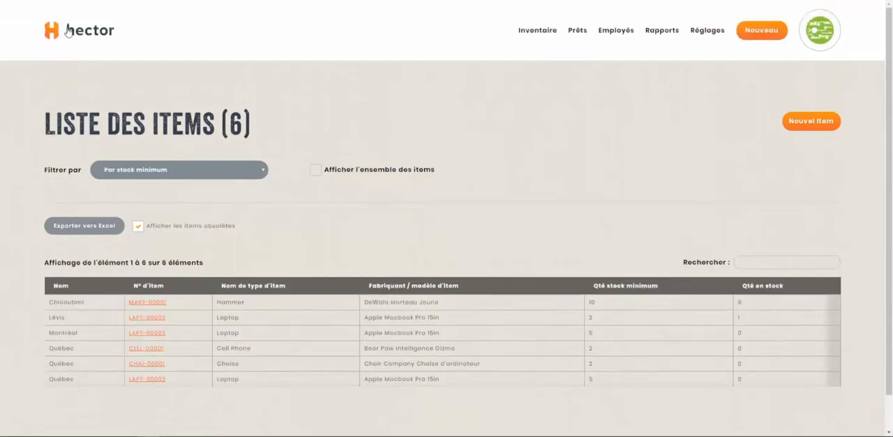
- Open the full item list from the home page and show the actions available for computer chair CHAI-00001
{"action": "left_click", "coordinate": [67, 31]}
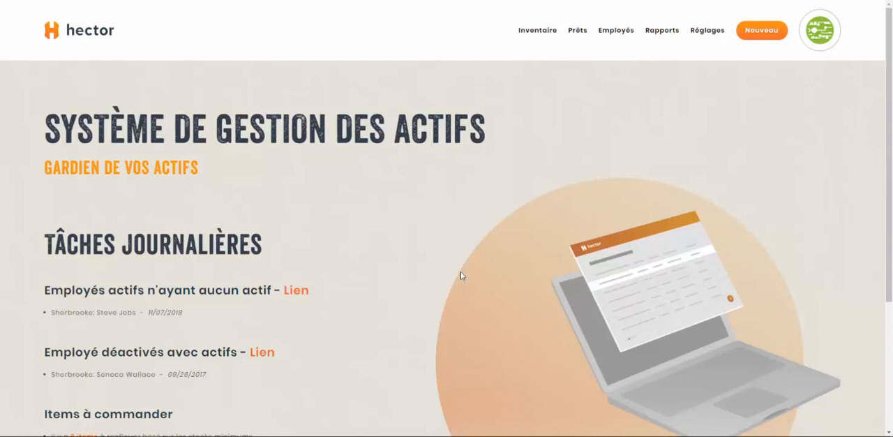
{"action": "mouse_move", "coordinate": [545, 35]}
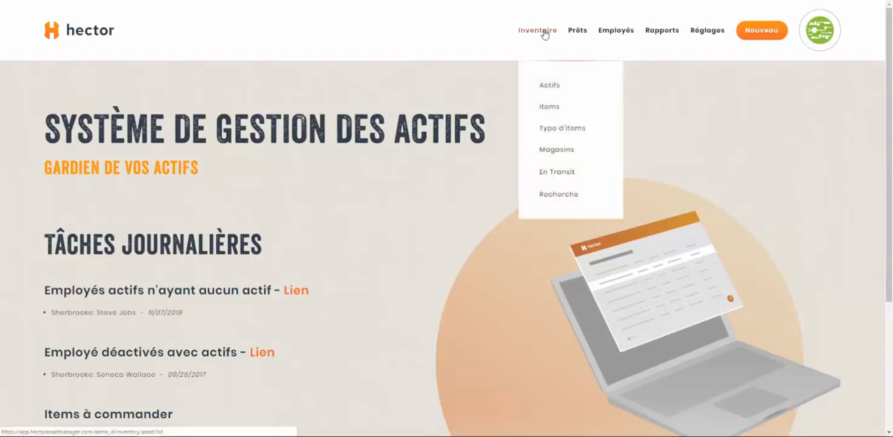
{"action": "left_click", "coordinate": [550, 110]}
{"action": "scroll", "coordinate": [127, 275], "scroll_direction": "down", "scroll_amount": 5}
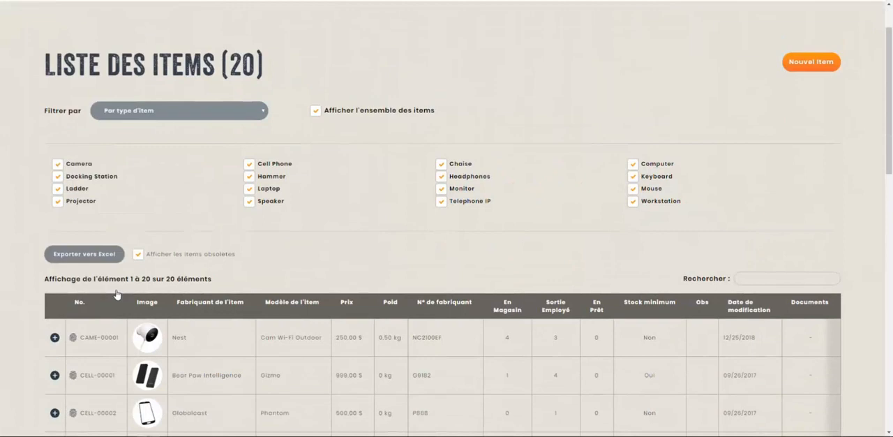
{"action": "scroll", "coordinate": [126, 275], "scroll_direction": "down", "scroll_amount": 1}
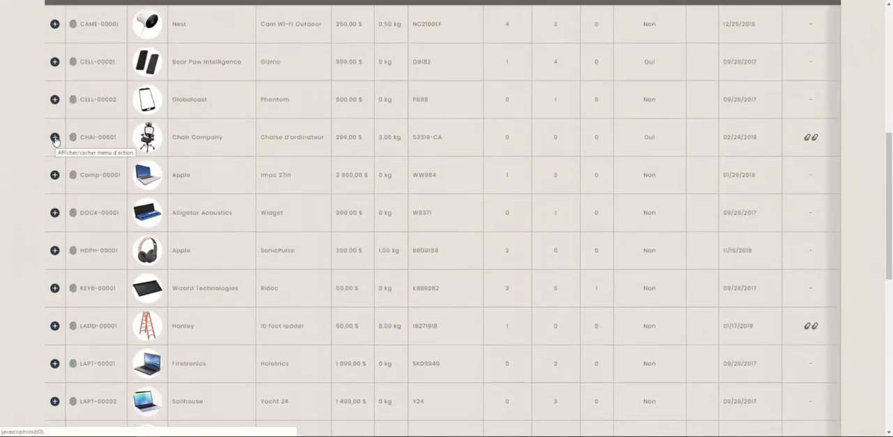
{"action": "left_click", "coordinate": [54, 137]}
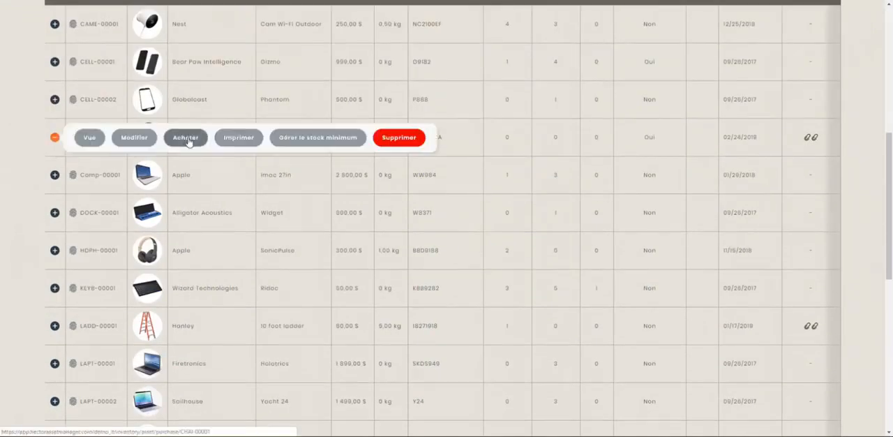
- Start a new asset entry using the operation "Ajout d'actif - en magasin"
{"action": "scroll", "coordinate": [188, 142], "scroll_direction": "up", "scroll_amount": 6}
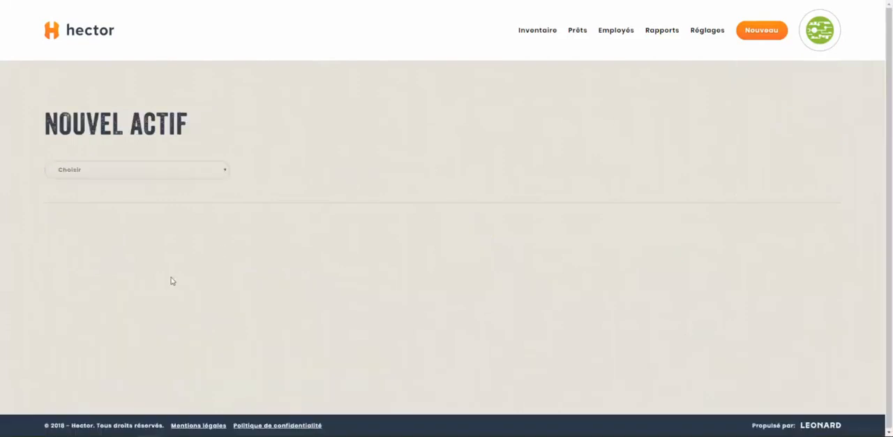
{"action": "left_click", "coordinate": [123, 174]}
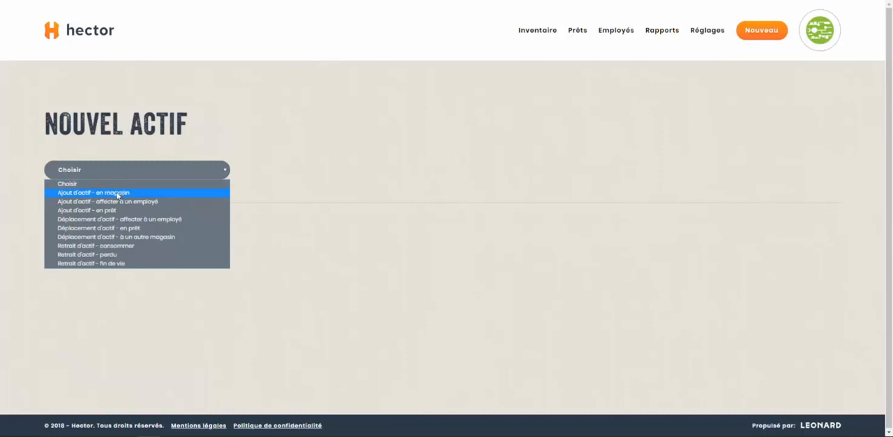
{"action": "left_click", "coordinate": [117, 196]}
{"action": "scroll", "coordinate": [297, 220], "scroll_direction": "down", "scroll_amount": 2}
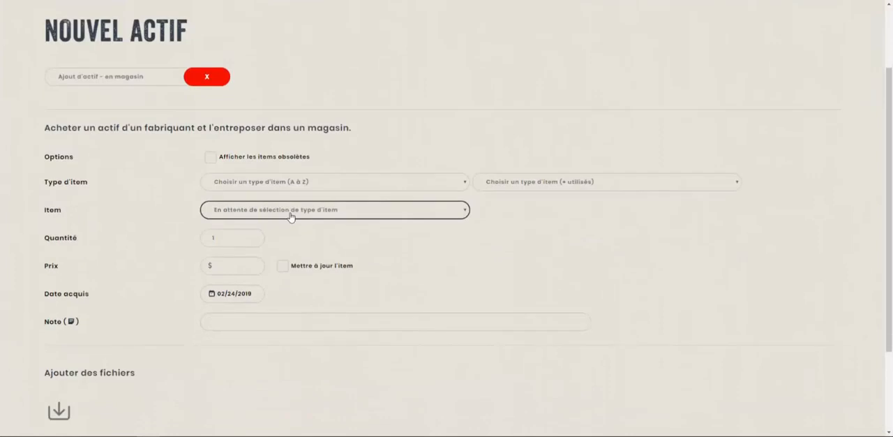
- Set the asset's item type to Chaise and its item to Chair Company Chaise d'ordinateur 53319-CA
{"action": "left_click", "coordinate": [260, 184]}
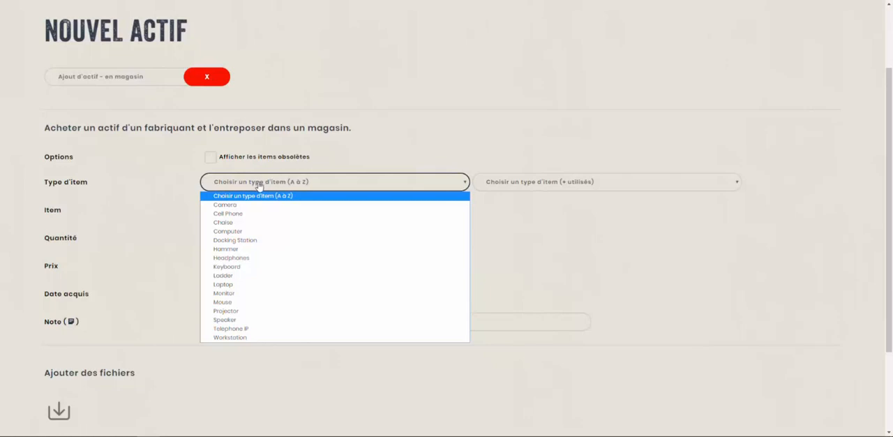
{"action": "left_click", "coordinate": [236, 225]}
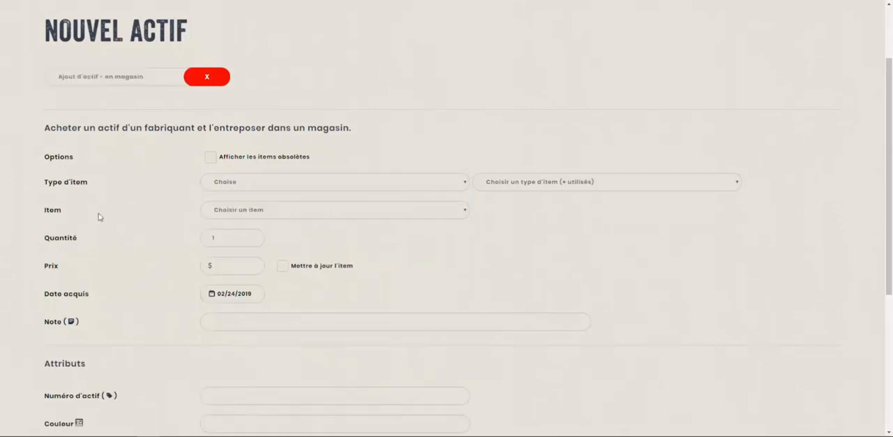
{"action": "left_click", "coordinate": [232, 216]}
{"action": "left_click", "coordinate": [242, 233]}
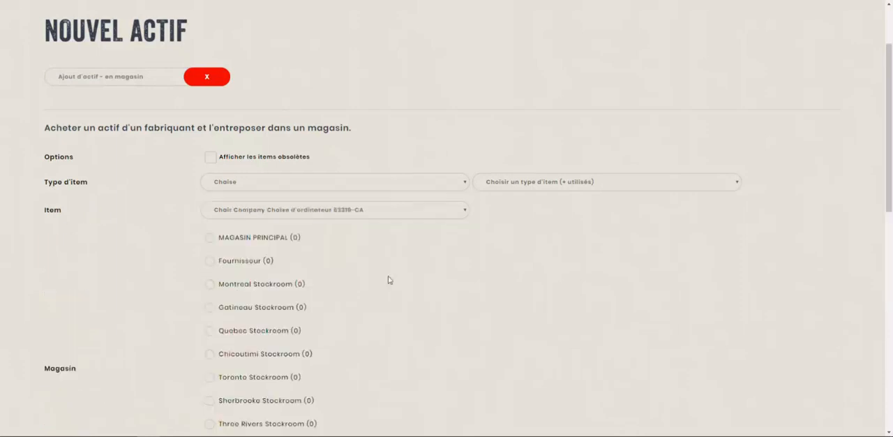
- Review the available stockrooms and choose MAGASIN PRINCIPAL as the store for the new chair
{"action": "scroll", "coordinate": [233, 225], "scroll_direction": "down", "scroll_amount": 3}
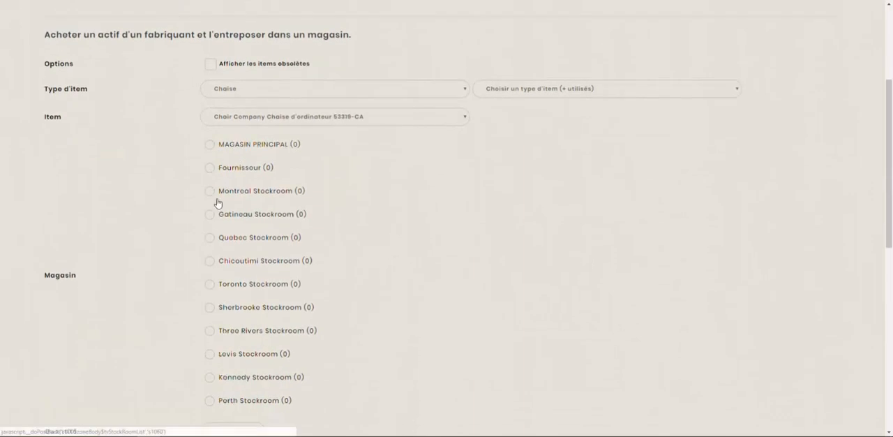
{"action": "scroll", "coordinate": [219, 271], "scroll_direction": "down", "scroll_amount": 1}
{"action": "scroll", "coordinate": [219, 273], "scroll_direction": "up", "scroll_amount": 3}
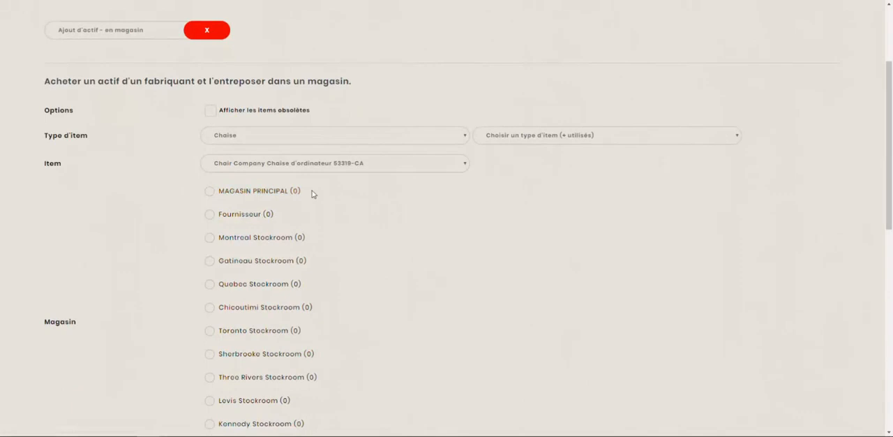
{"action": "left_click_drag", "start_coordinate": [312, 194], "coordinate": [216, 191]}
{"action": "left_click", "coordinate": [357, 204]}
{"action": "scroll", "coordinate": [277, 201], "scroll_direction": "down", "scroll_amount": 2}
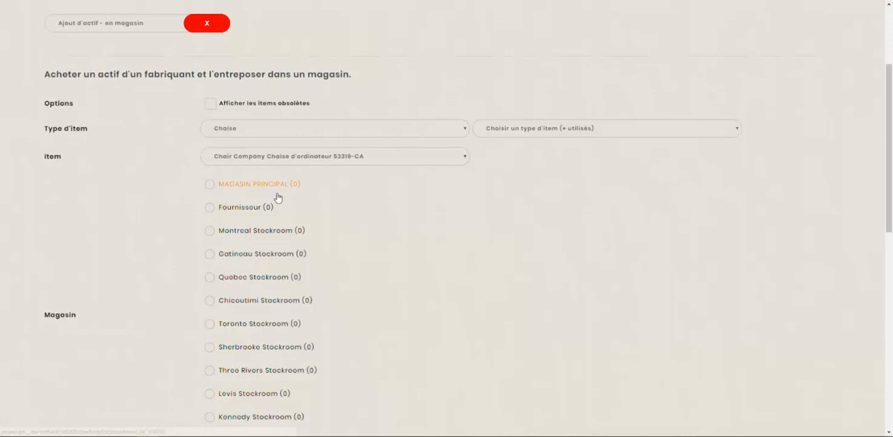
{"action": "scroll", "coordinate": [256, 279], "scroll_direction": "up", "scroll_amount": 3}
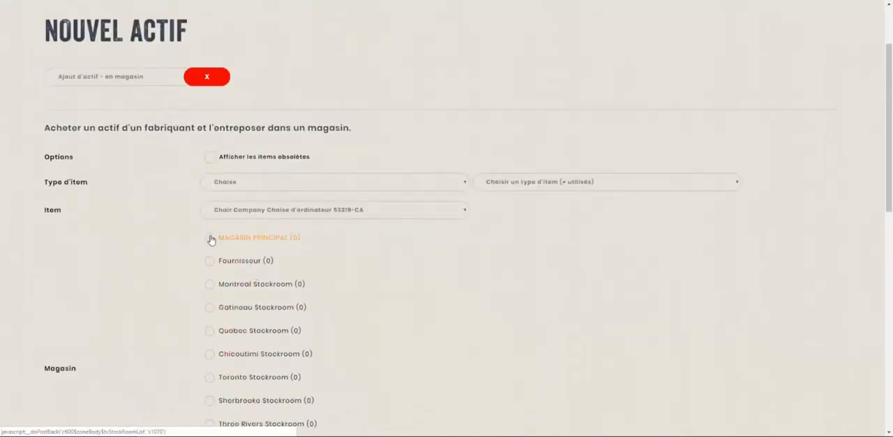
{"action": "left_click", "coordinate": [210, 239]}
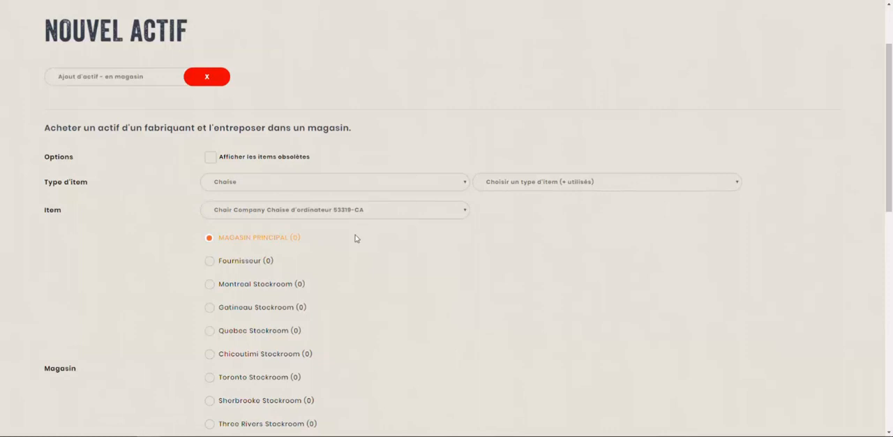
- Review the quantity, price and dates, and enter a note giving the buyer's first name and "la semaine dernière" as the purchase time
{"action": "scroll", "coordinate": [239, 151], "scroll_direction": "down", "scroll_amount": 2}
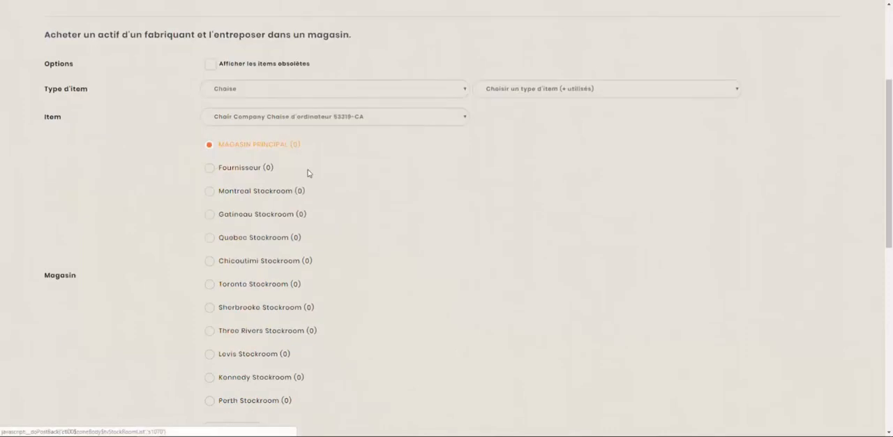
{"action": "scroll", "coordinate": [309, 172], "scroll_direction": "down", "scroll_amount": 2}
{"action": "scroll", "coordinate": [393, 208], "scroll_direction": "down", "scroll_amount": 3}
{"action": "left_click", "coordinate": [250, 105]}
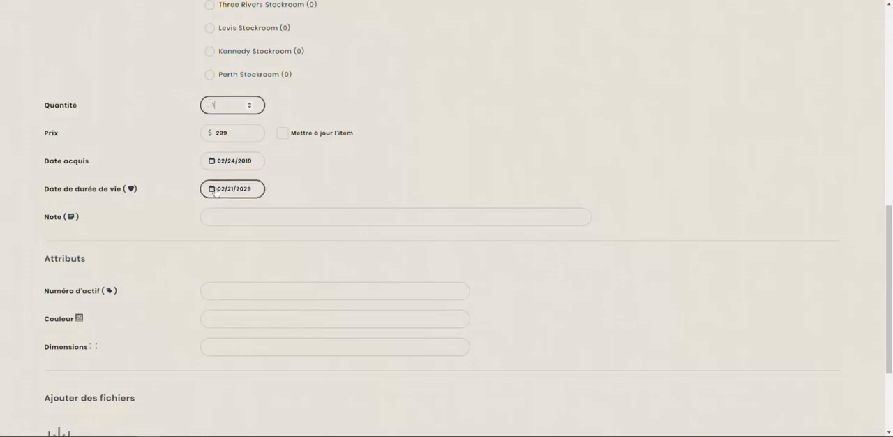
{"action": "left_click", "coordinate": [263, 218]}
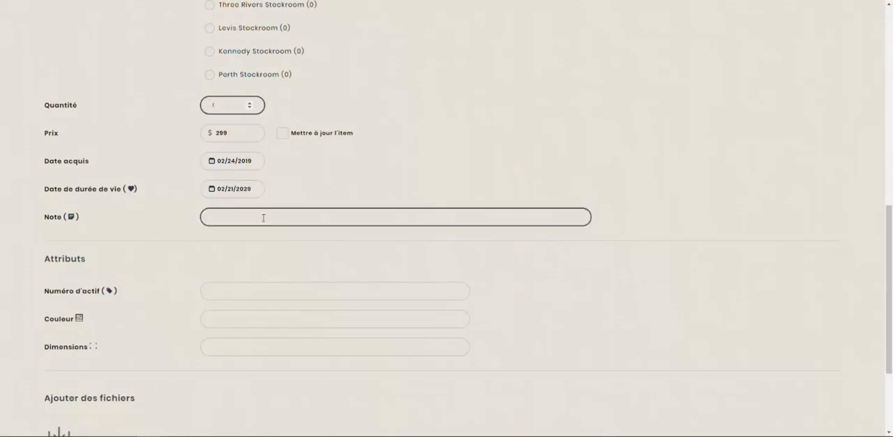
{"action": "scroll", "coordinate": [255, 237], "scroll_direction": "down", "scroll_amount": 1}
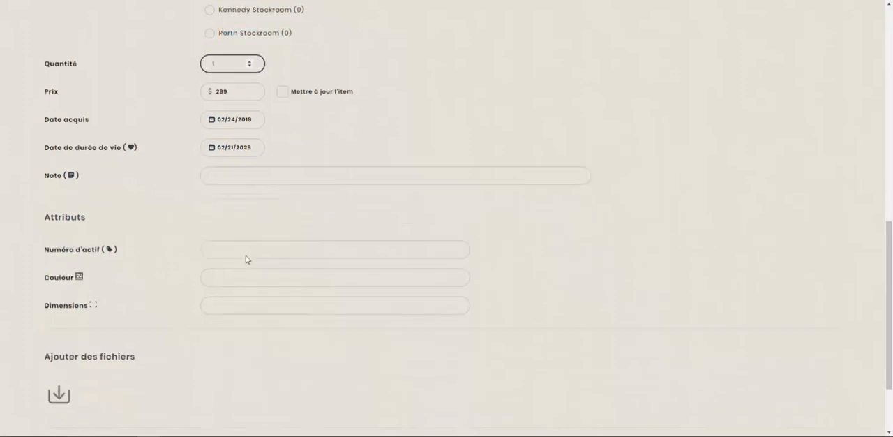
{"action": "left_click", "coordinate": [238, 247]}
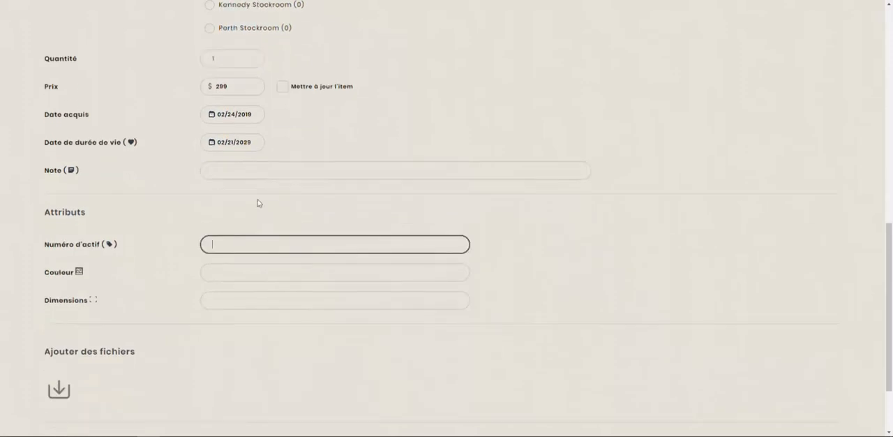
{"action": "left_click", "coordinate": [273, 172]}
{"action": "type", "text": "Achet"}
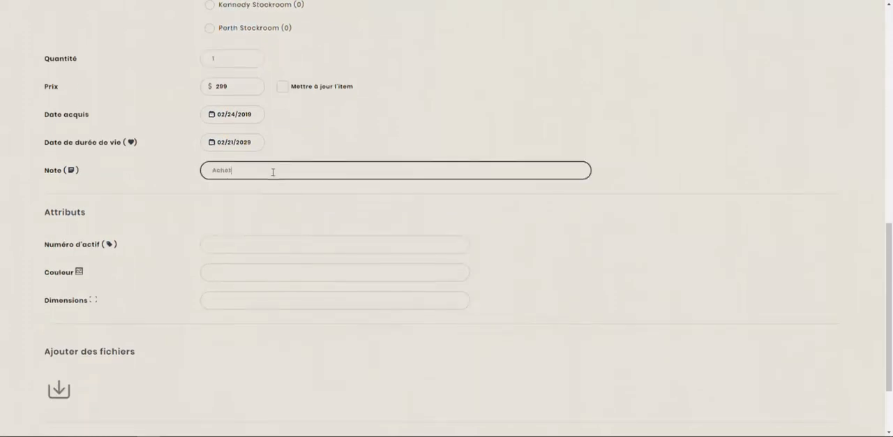
{"action": "type", "text": "er par Guy la semaine dernière"}
{"action": "key", "text": "Tab"}
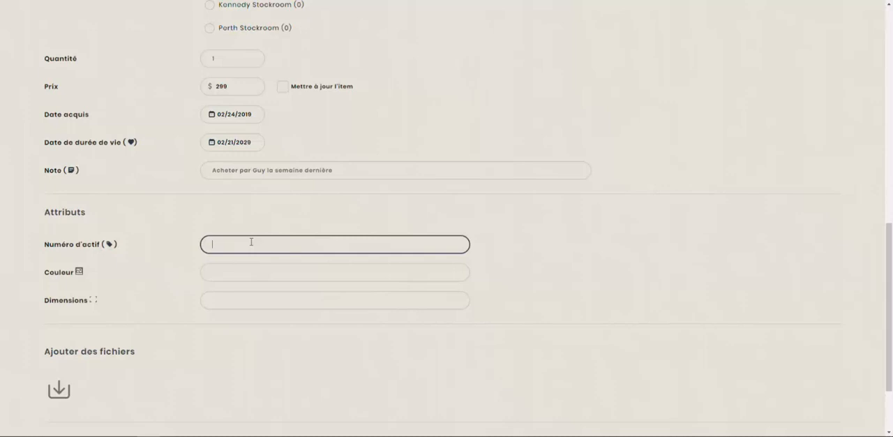
- Fill in the asset attributes with number 271029, colour Noir and dimensions 2"L x 5"H x 2"L
{"action": "type", "text": "71029"}
{"action": "key", "text": "Tab"}
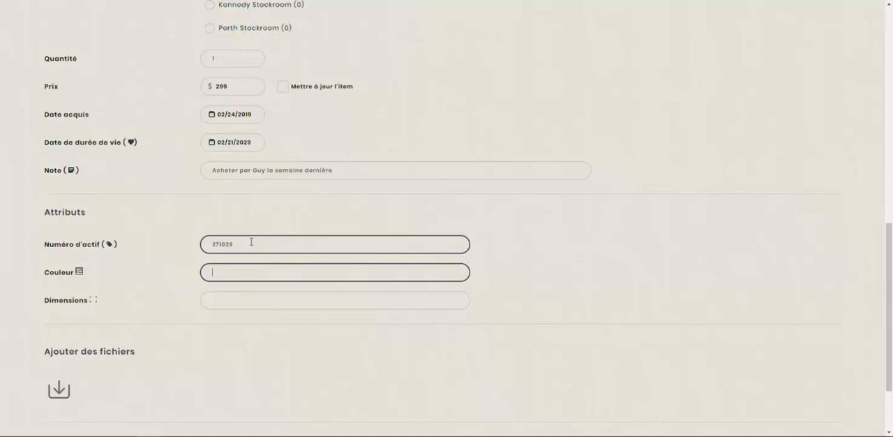
{"action": "type", "text": "B"}
{"action": "key", "text": "BackSpace"}
{"action": "type", "text": "Noir"}
{"action": "key", "text": "Tab"}
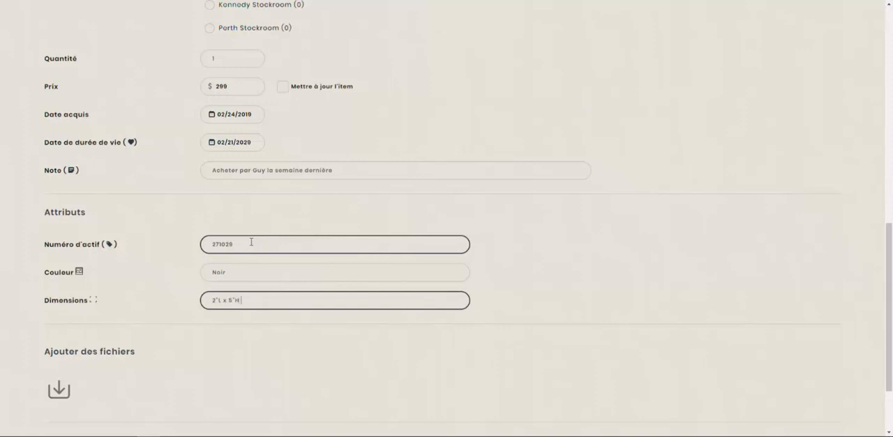
{"action": "type", "text": "x "}
{"action": "type", "text": "7"}
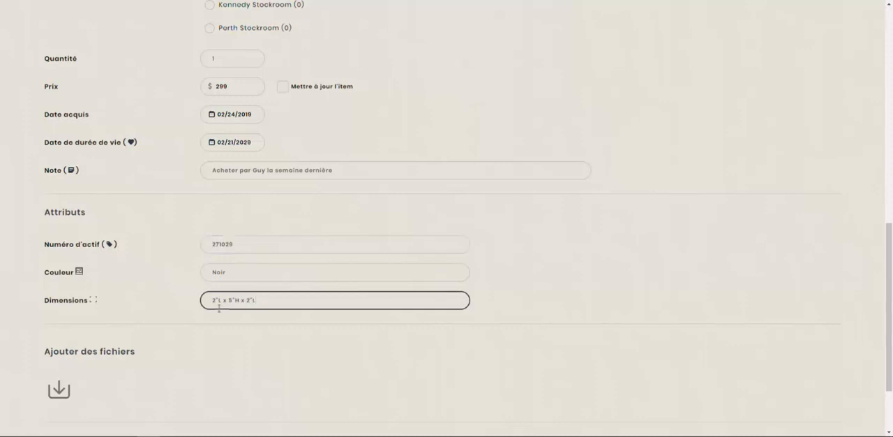
- Attach facture.pdf to the new asset and review the available ways of saving it
{"action": "scroll", "coordinate": [161, 336], "scroll_direction": "down", "scroll_amount": 2}
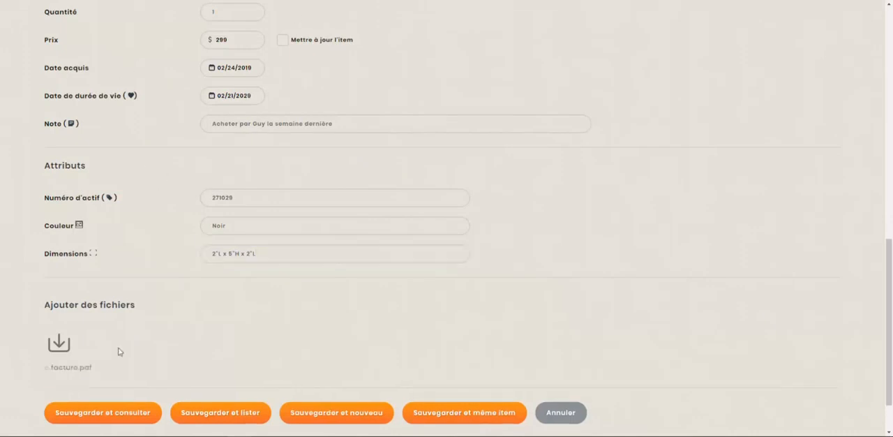
{"action": "scroll", "coordinate": [120, 351], "scroll_direction": "down", "scroll_amount": 2}
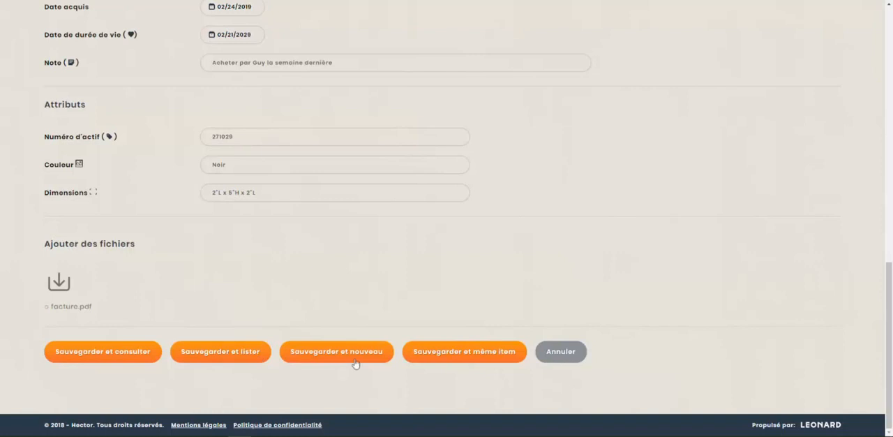
{"action": "scroll", "coordinate": [355, 355], "scroll_direction": "up", "scroll_amount": 5}
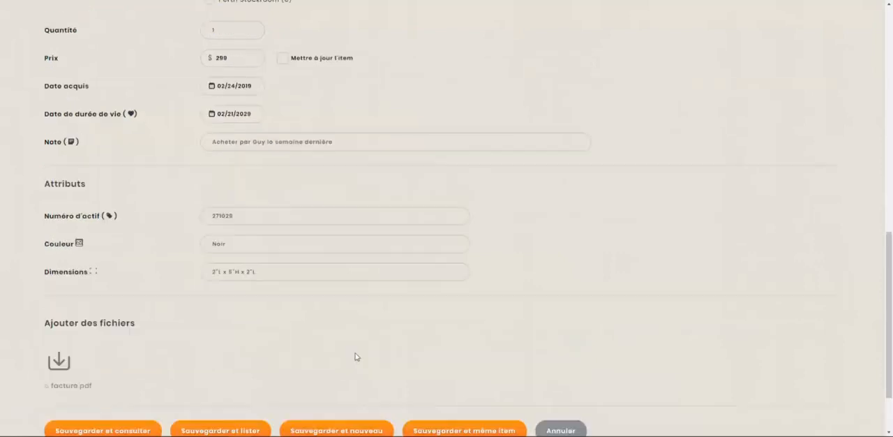
{"action": "scroll", "coordinate": [265, 223], "scroll_direction": "down", "scroll_amount": 3}
{"action": "scroll", "coordinate": [305, 281], "scroll_direction": "down", "scroll_amount": 1}
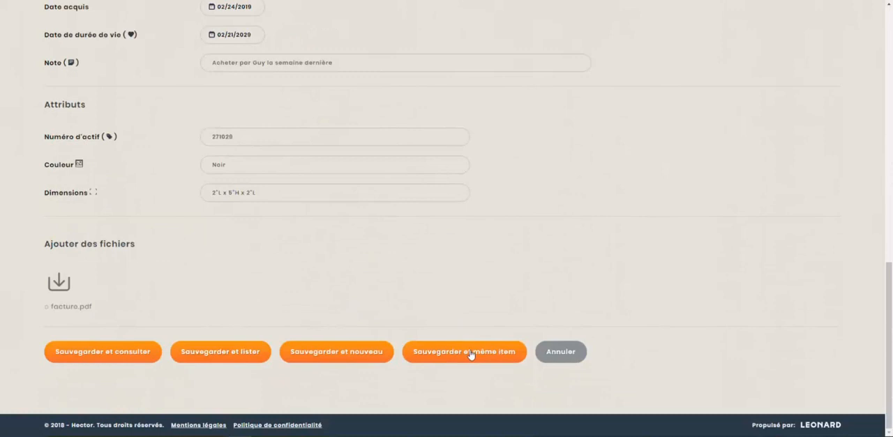
- Recheck the form entries, save the asset for consultation, and examine the details on its record
{"action": "scroll", "coordinate": [319, 312], "scroll_direction": "up", "scroll_amount": 5}
{"action": "scroll", "coordinate": [263, 286], "scroll_direction": "up", "scroll_amount": 3}
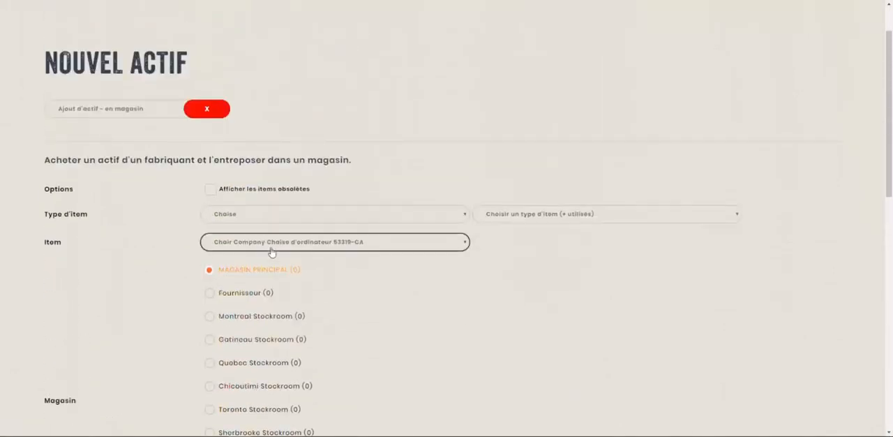
{"action": "scroll", "coordinate": [271, 252], "scroll_direction": "down", "scroll_amount": 4}
{"action": "scroll", "coordinate": [306, 260], "scroll_direction": "down", "scroll_amount": 4}
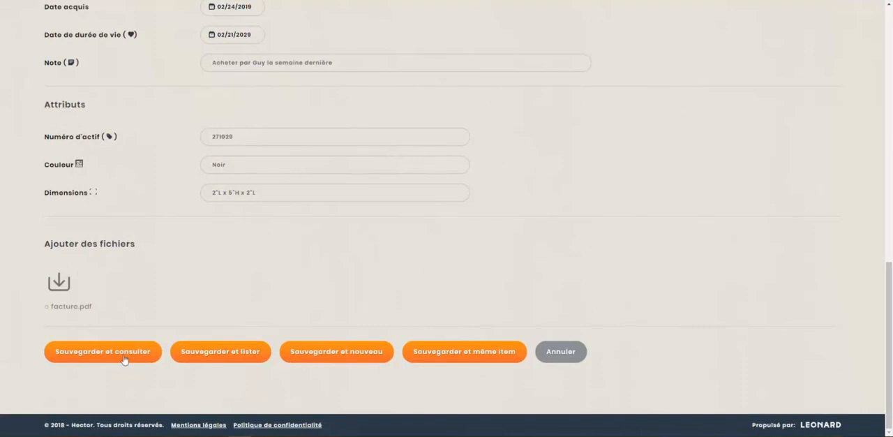
{"action": "left_click", "coordinate": [124, 359]}
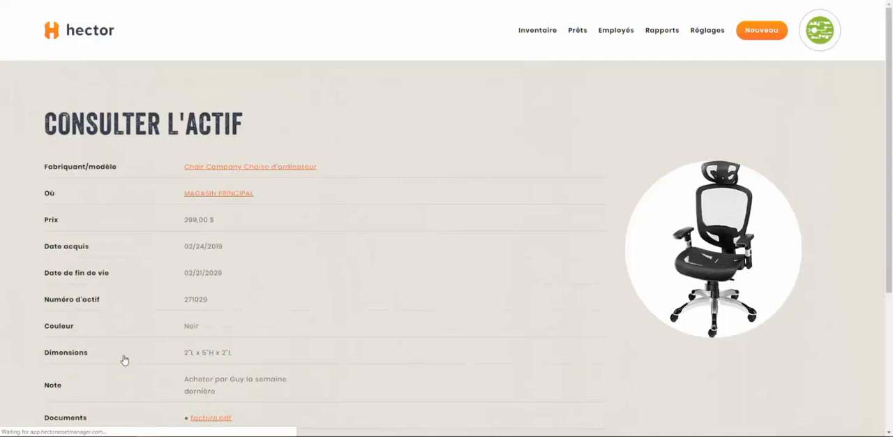
{"action": "scroll", "coordinate": [216, 224], "scroll_direction": "down", "scroll_amount": 1}
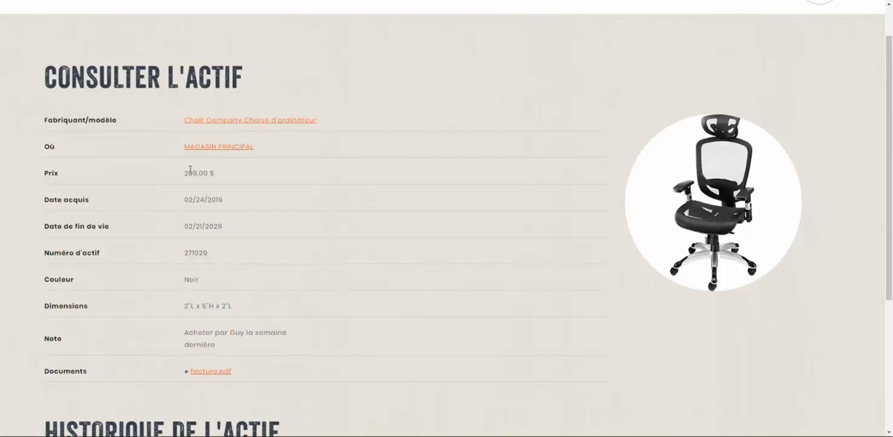
{"action": "scroll", "coordinate": [189, 357], "scroll_direction": "down", "scroll_amount": 1}
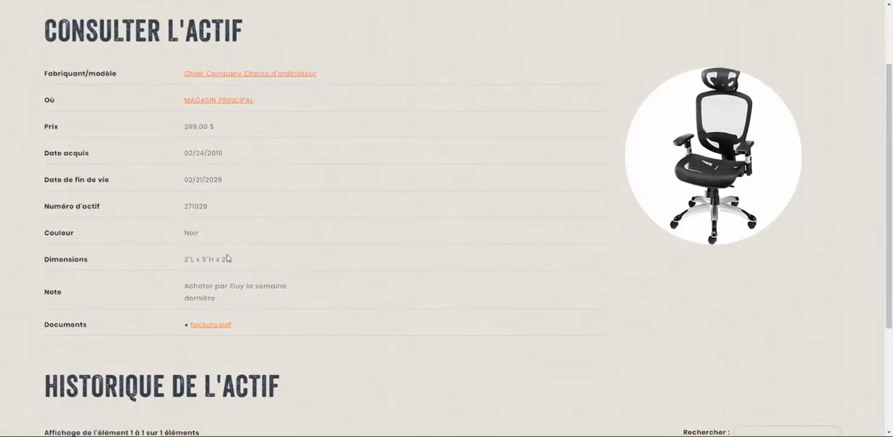
- Review the asset's history, including the attributes and note recorded for its entry
{"action": "scroll", "coordinate": [274, 223], "scroll_direction": "down", "scroll_amount": 2}
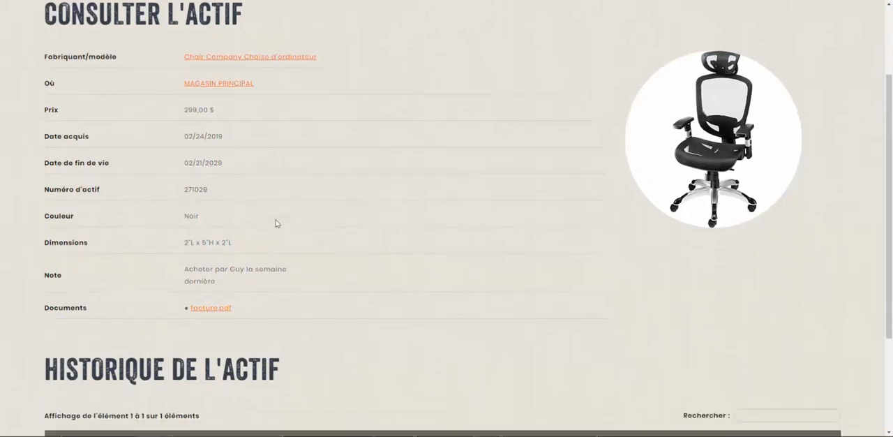
{"action": "scroll", "coordinate": [276, 225], "scroll_direction": "down", "scroll_amount": 1}
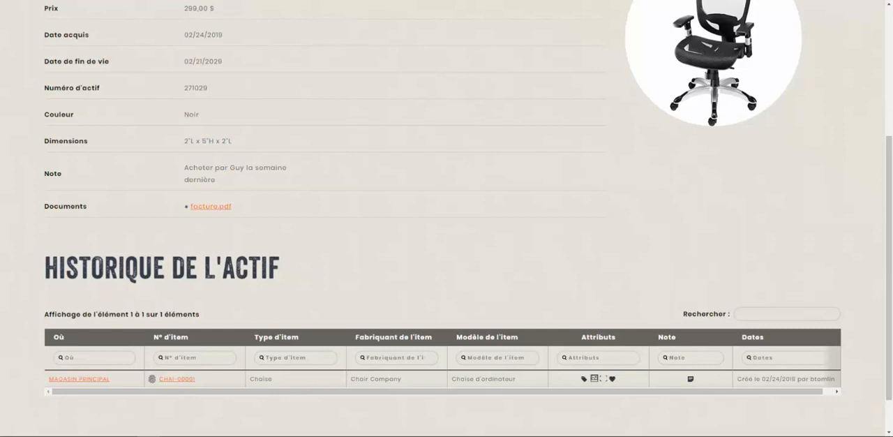
{"action": "mouse_move", "coordinate": [614, 381]}
{"action": "mouse_move", "coordinate": [692, 381]}
{"action": "scroll", "coordinate": [370, 297], "scroll_direction": "up", "scroll_amount": 3}
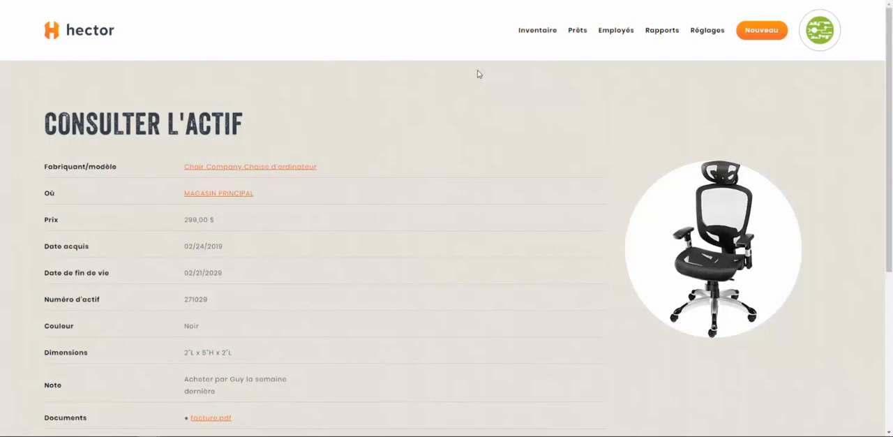
- Open the chair's item record and display the actions available for its asset in the main stockroom
{"action": "left_click", "coordinate": [252, 169]}
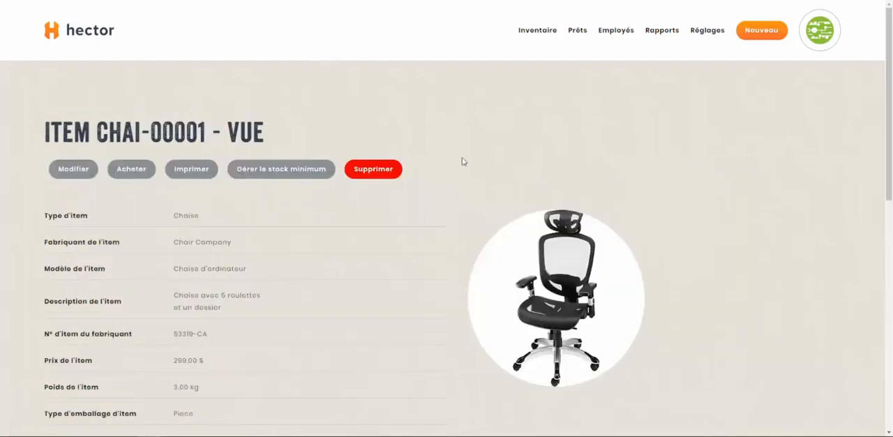
{"action": "scroll", "coordinate": [462, 159], "scroll_direction": "down", "scroll_amount": 10}
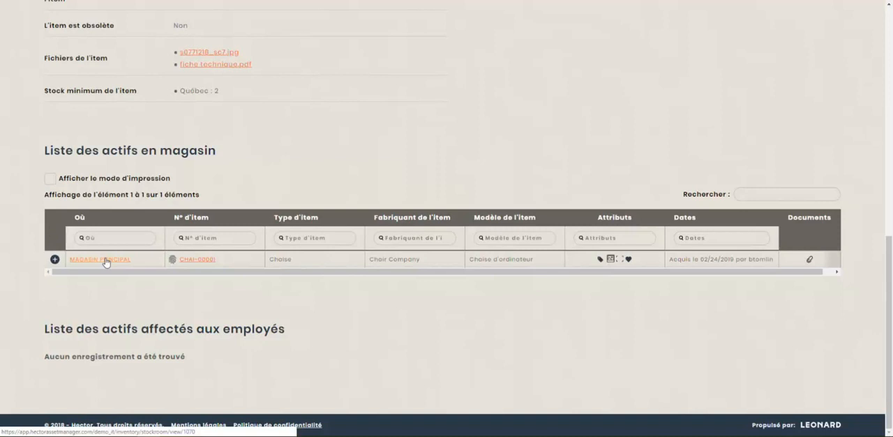
{"action": "left_click", "coordinate": [54, 260]}
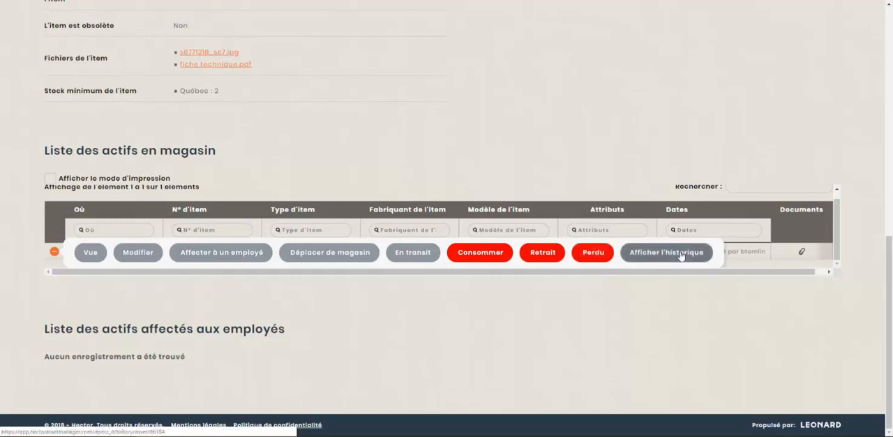
- Open the form for assigning the stored chair to an employee and review its fields
{"action": "left_click", "coordinate": [220, 253]}
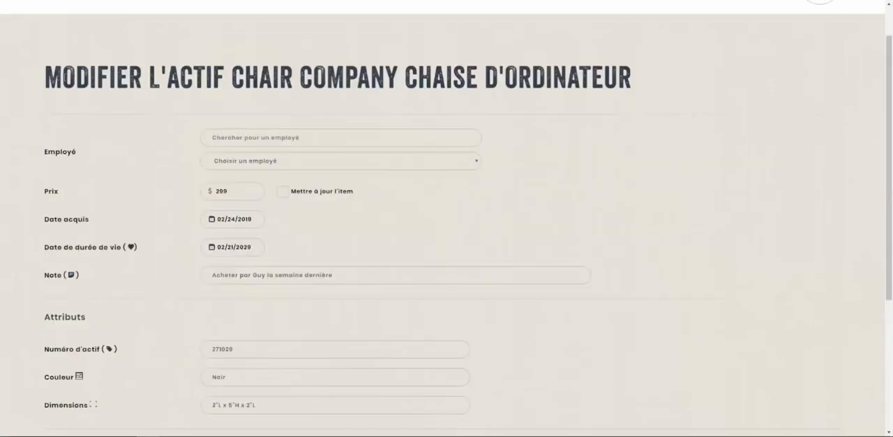
{"action": "scroll", "coordinate": [154, 127], "scroll_direction": "down", "scroll_amount": 1}
{"action": "left_click", "coordinate": [227, 116]}
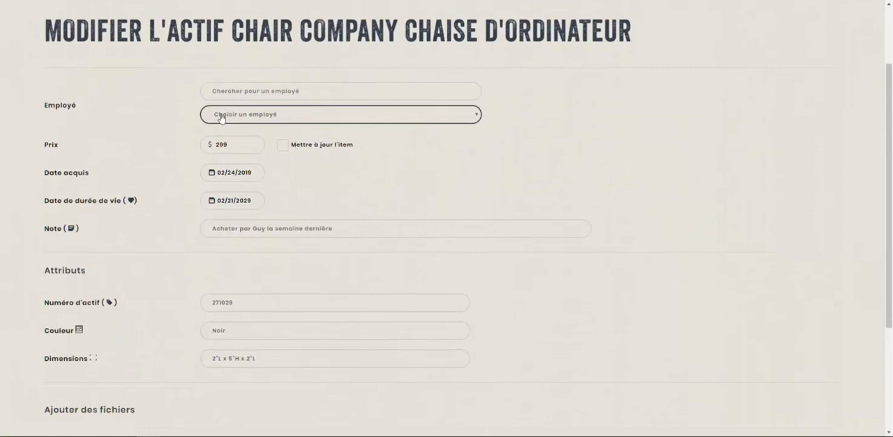
{"action": "scroll", "coordinate": [231, 117], "scroll_direction": "down", "scroll_amount": 2}
{"action": "scroll", "coordinate": [279, 165], "scroll_direction": "up", "scroll_amount": 3}
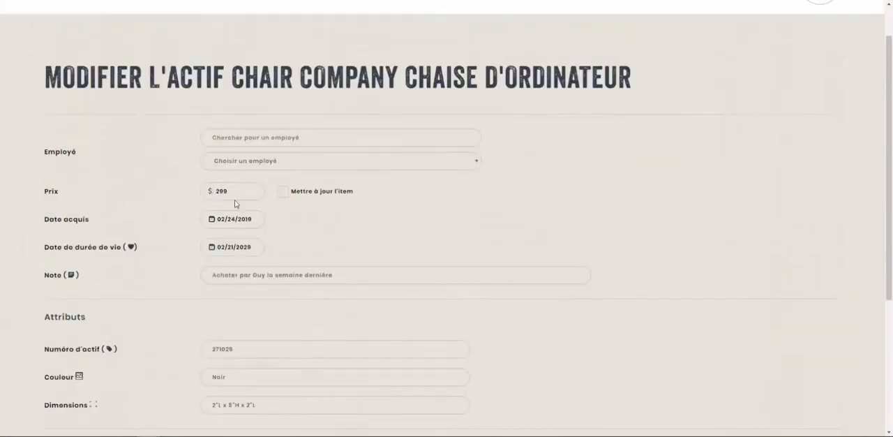
- Choose Jack Dorsey as the employee receiving the chair and save the assignment
{"action": "left_click", "coordinate": [268, 162]}
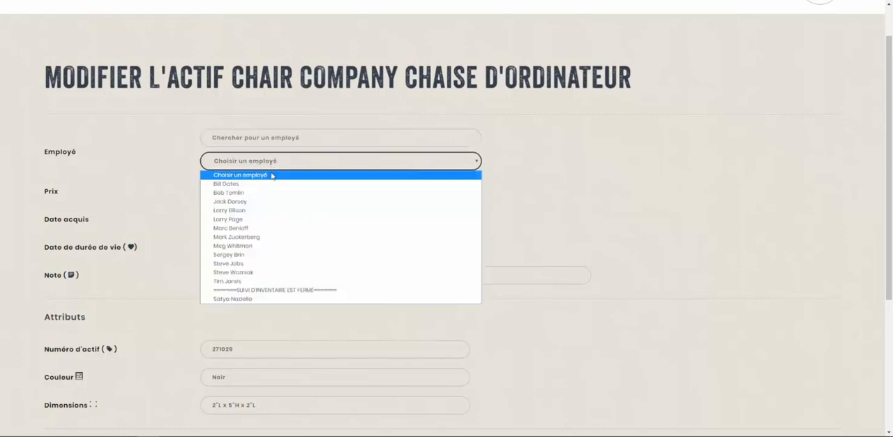
{"action": "left_click", "coordinate": [243, 264]}
{"action": "left_click", "coordinate": [260, 168]}
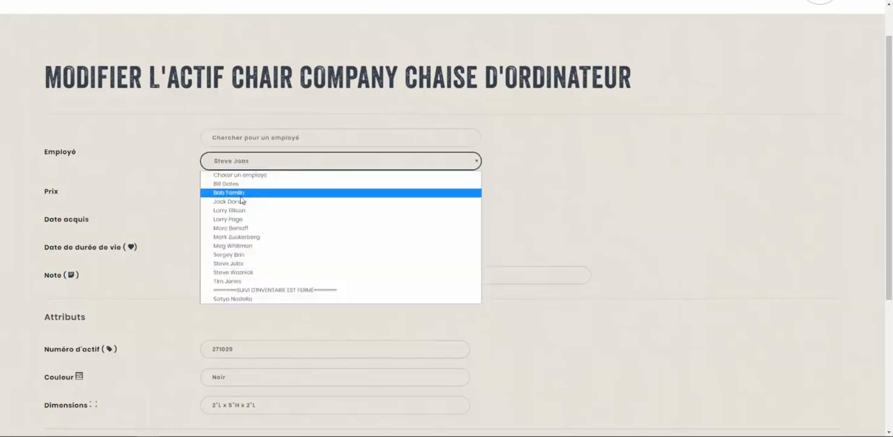
{"action": "left_click", "coordinate": [242, 206]}
{"action": "scroll", "coordinate": [147, 209], "scroll_direction": "down", "scroll_amount": 1}
{"action": "scroll", "coordinate": [147, 208], "scroll_direction": "down", "scroll_amount": 3}
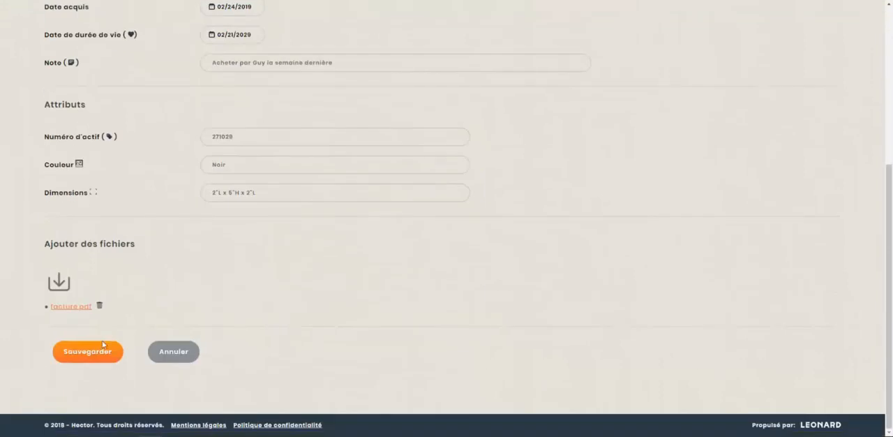
{"action": "left_click", "coordinate": [88, 354]}
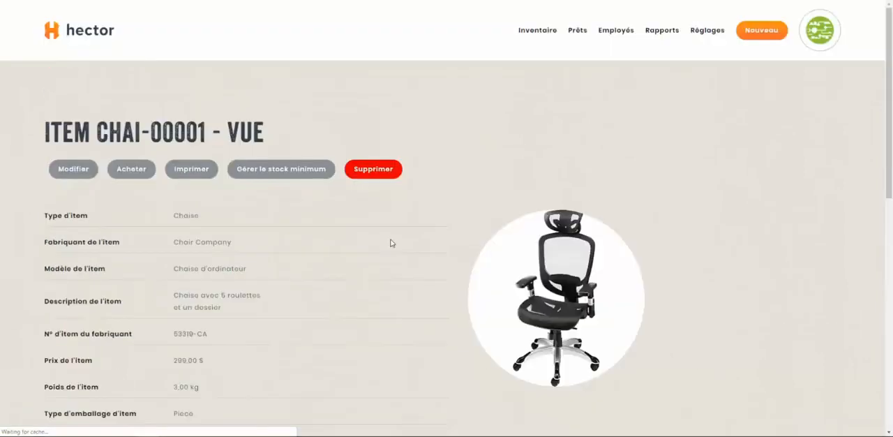
- Compare the item's stockroom and employee asset lists, checking the employee and city where the chair is assigned
{"action": "scroll", "coordinate": [391, 242], "scroll_direction": "down", "scroll_amount": 2}
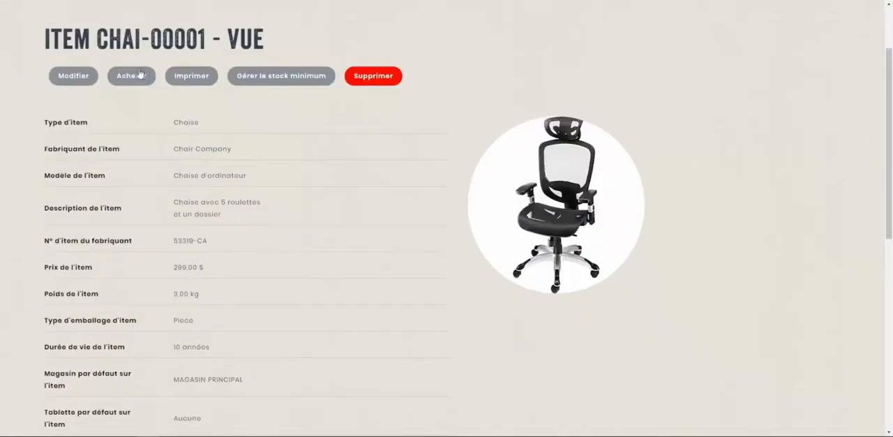
{"action": "scroll", "coordinate": [237, 175], "scroll_direction": "down", "scroll_amount": 7}
{"action": "left_click_drag", "start_coordinate": [48, 138], "coordinate": [206, 173]}
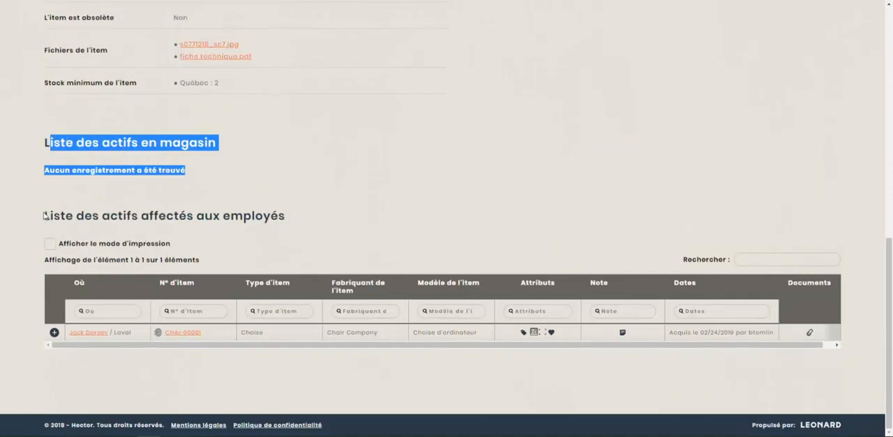
{"action": "left_click_drag", "start_coordinate": [43, 213], "coordinate": [452, 351]}
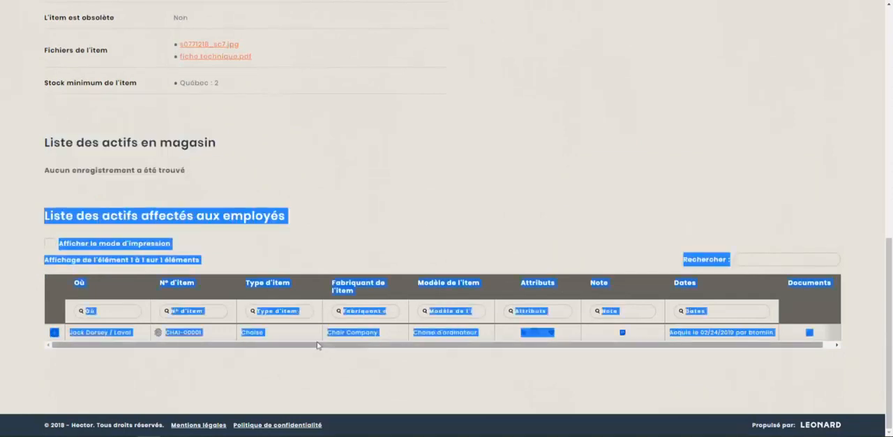
{"action": "left_click", "coordinate": [301, 254]}
{"action": "double_click", "coordinate": [120, 334]}
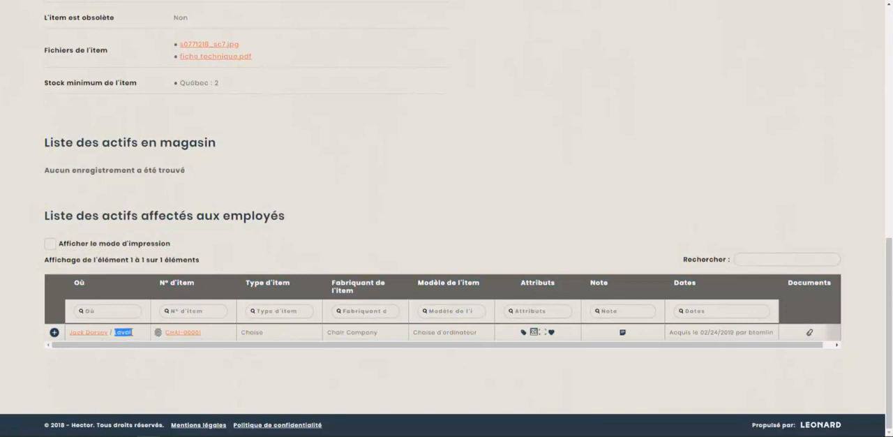
{"action": "left_click", "coordinate": [131, 333]}
{"action": "scroll", "coordinate": [551, 163], "scroll_direction": "up", "scroll_amount": 15}
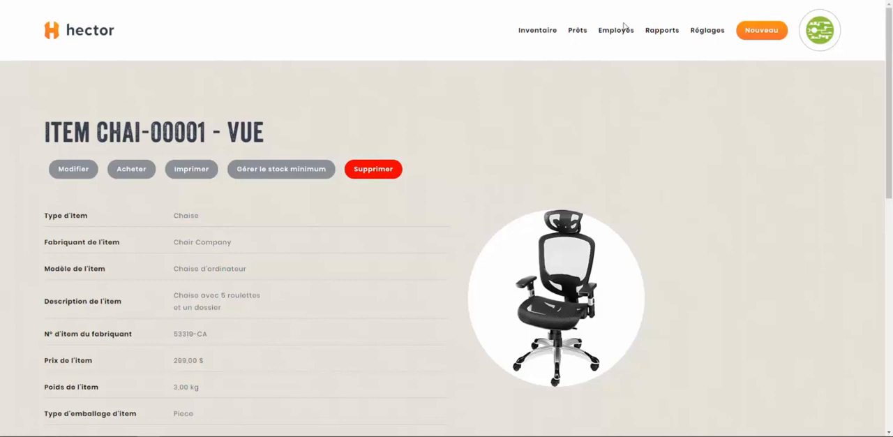
- Open the employee list, find Jack Dorsey's entry and display the inventory assigned to him
{"action": "left_click", "coordinate": [617, 30]}
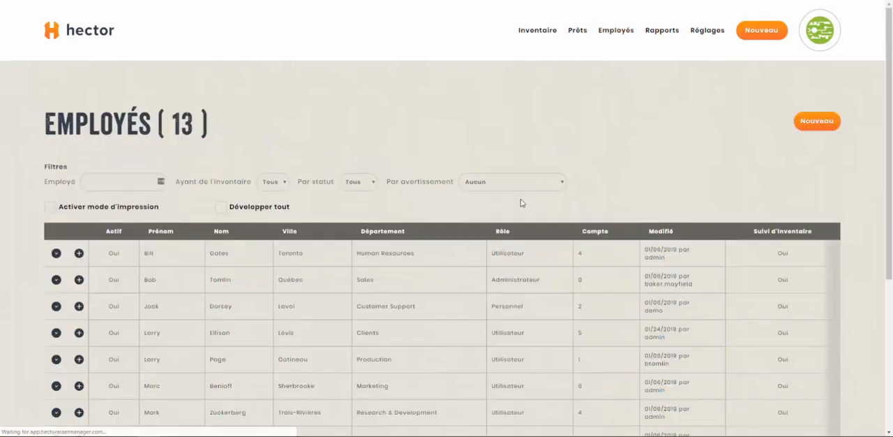
{"action": "scroll", "coordinate": [521, 203], "scroll_direction": "down", "scroll_amount": 3}
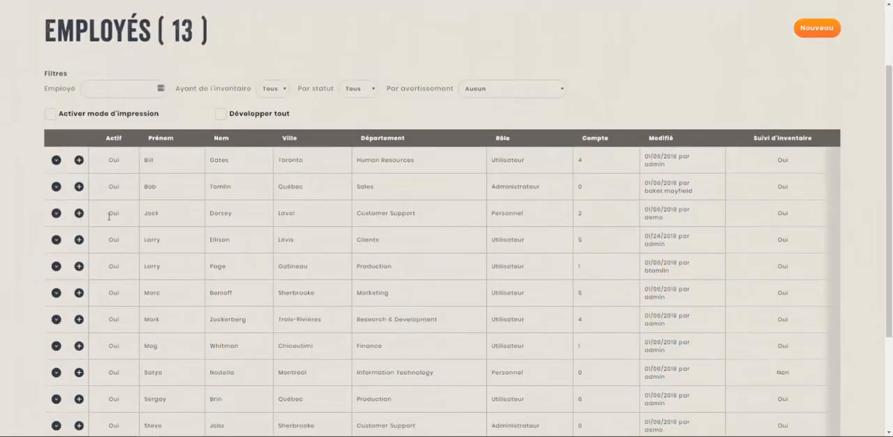
{"action": "left_click_drag", "start_coordinate": [109, 216], "coordinate": [780, 218]}
{"action": "left_click", "coordinate": [699, 222]}
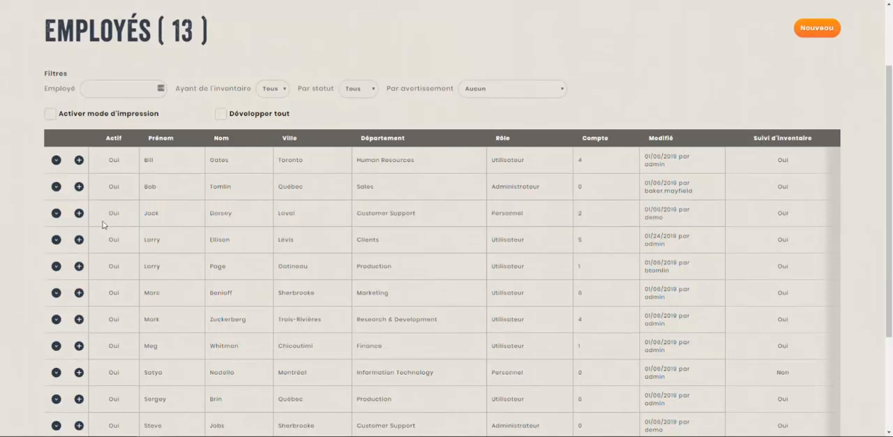
{"action": "left_click", "coordinate": [56, 218]}
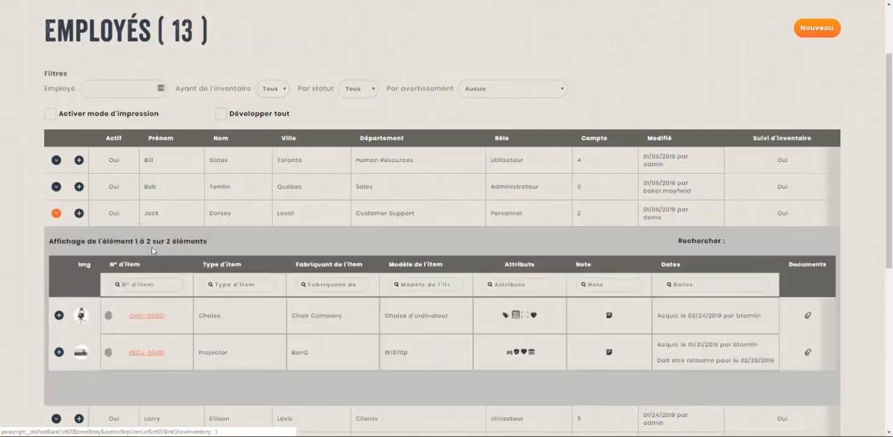
{"action": "scroll", "coordinate": [148, 258], "scroll_direction": "down", "scroll_amount": 1}
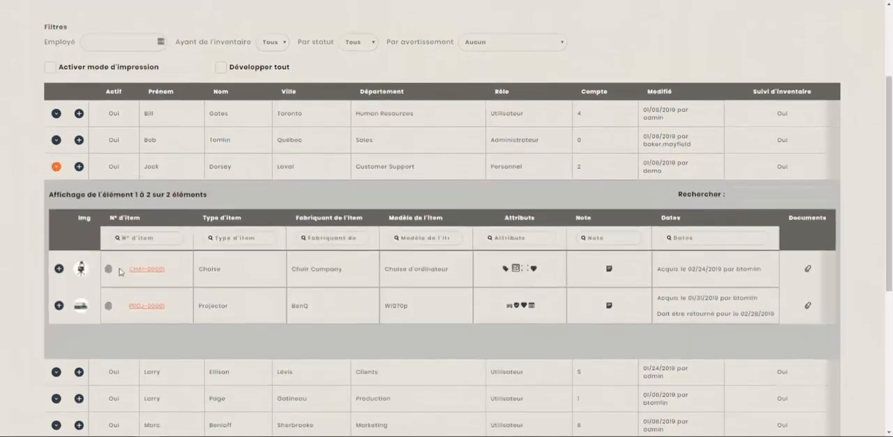